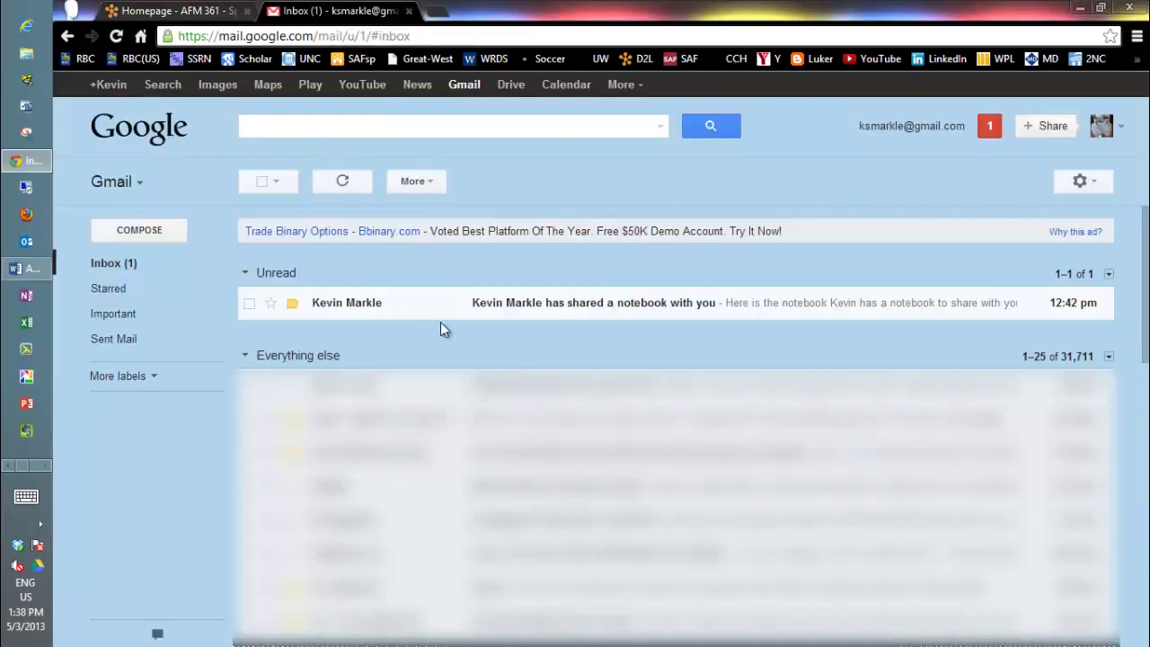
- Open the shared notebook from the unread invitation e-mail and launch it in the desktop OneNote application
left_click(516, 307)
left_click(477, 362)
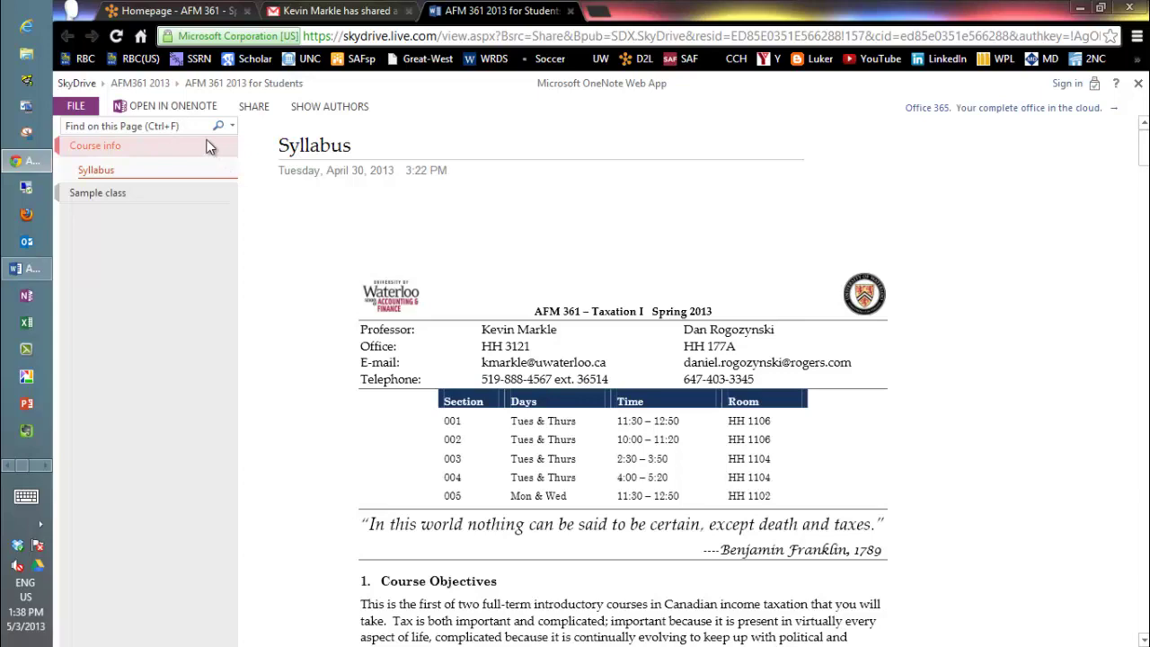
left_click(180, 106)
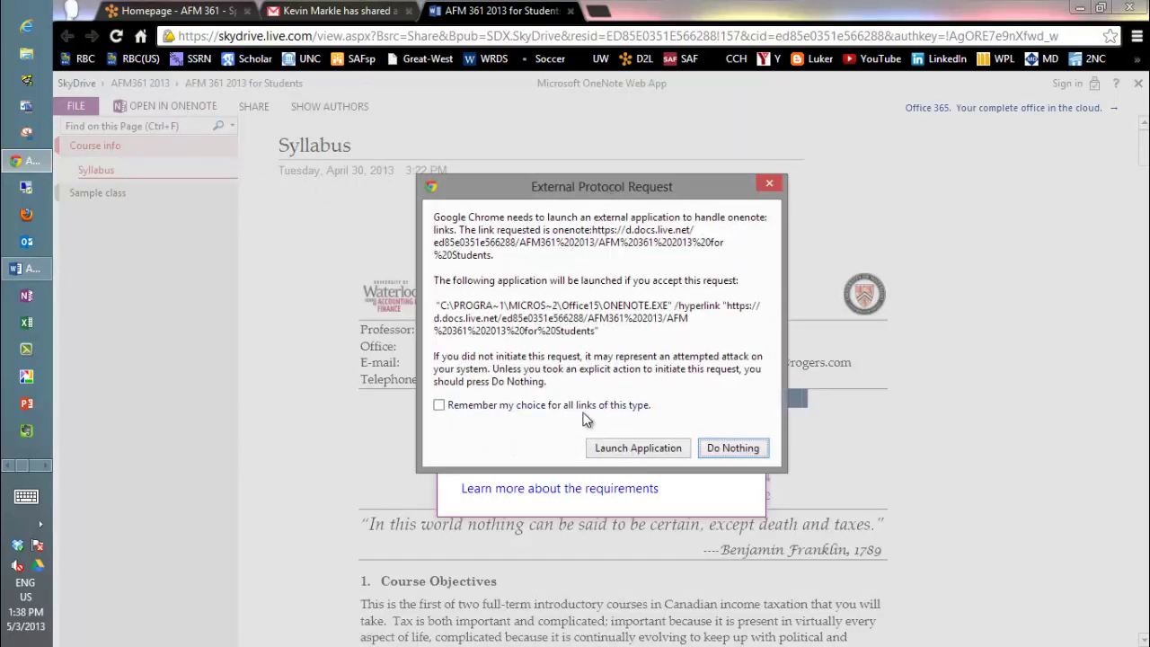
left_click(638, 449)
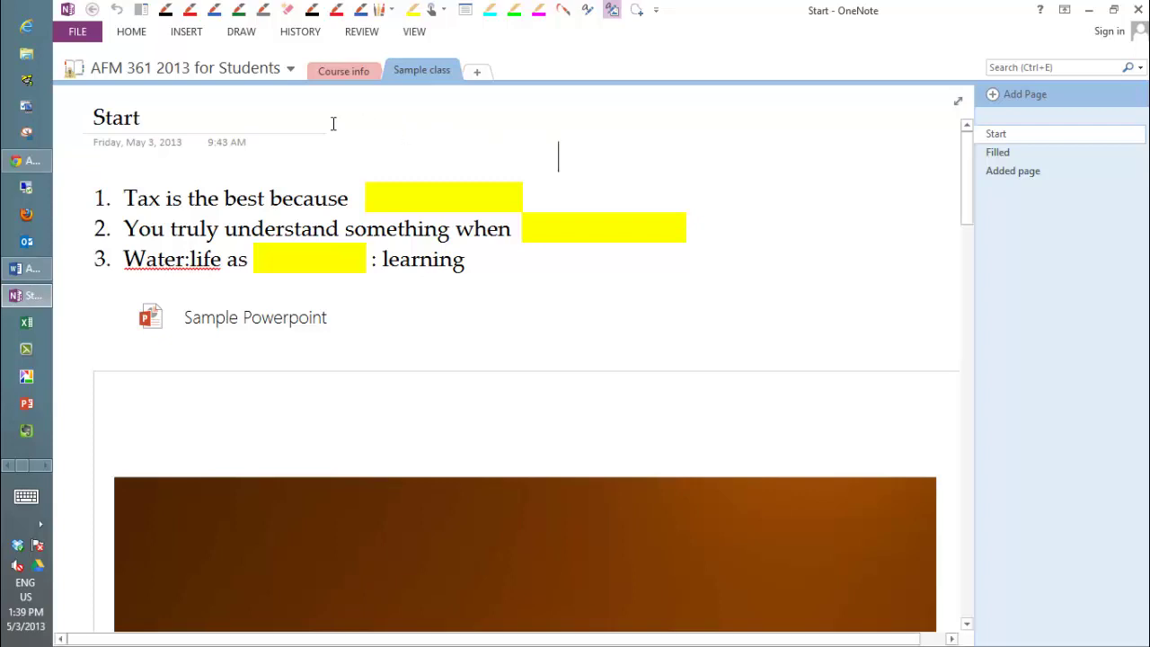
- Create a new notebook named "My 361 notebook" stored on the computer
left_click(293, 69)
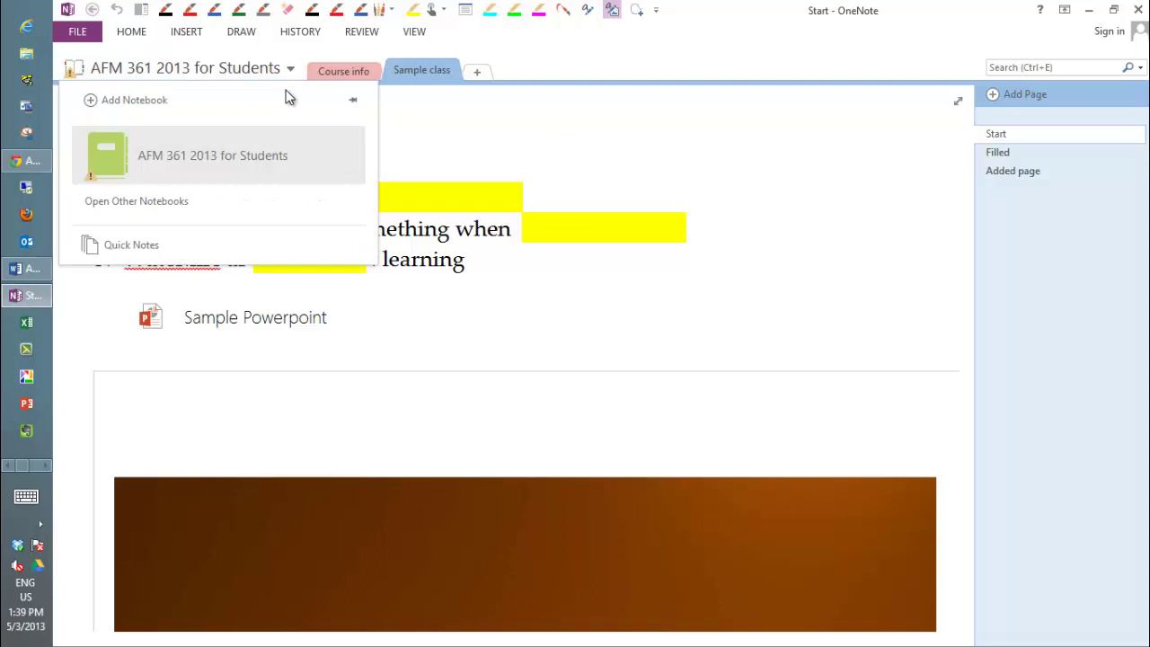
left_click(142, 103)
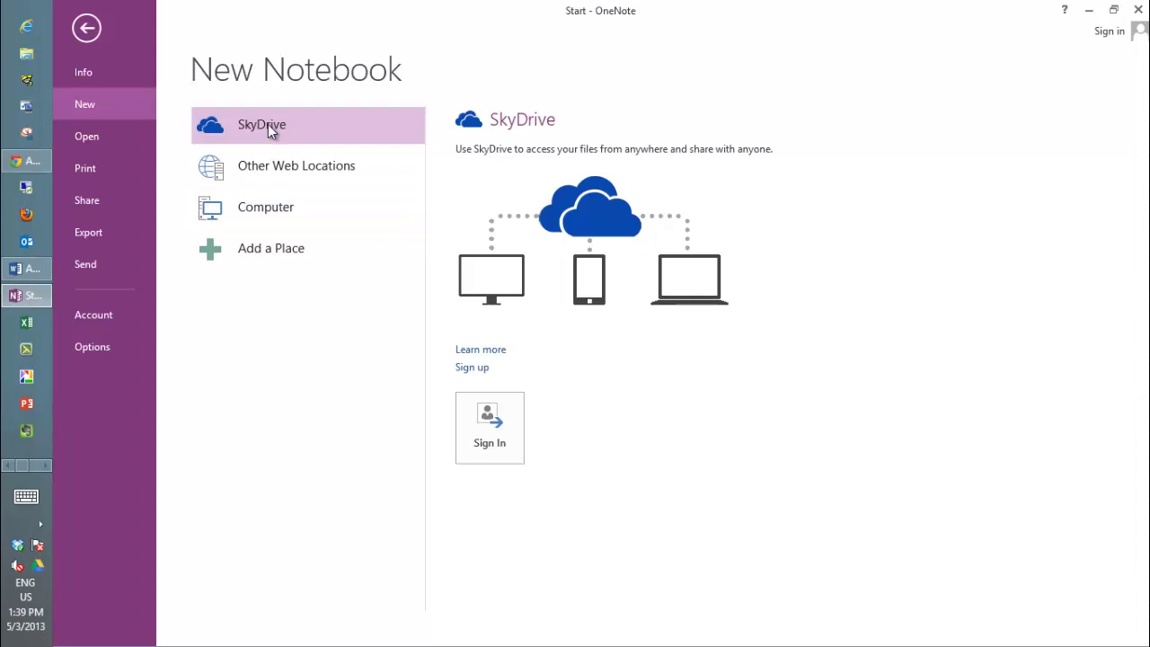
left_click(289, 209)
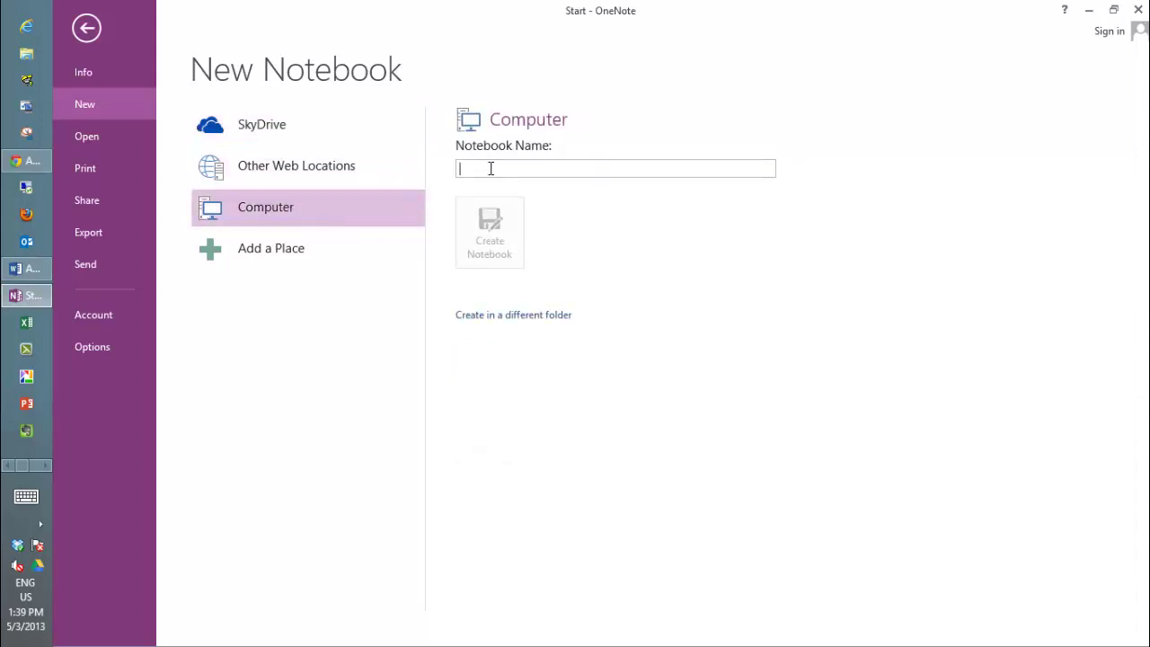
type("My 361 notebook")
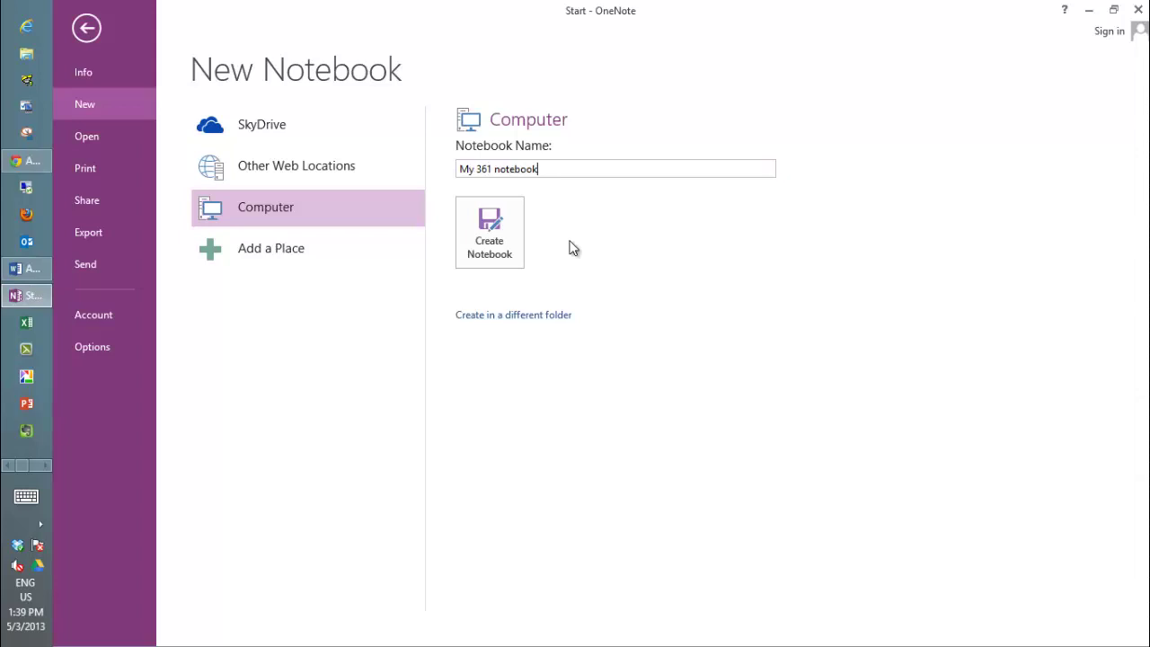
left_click(494, 253)
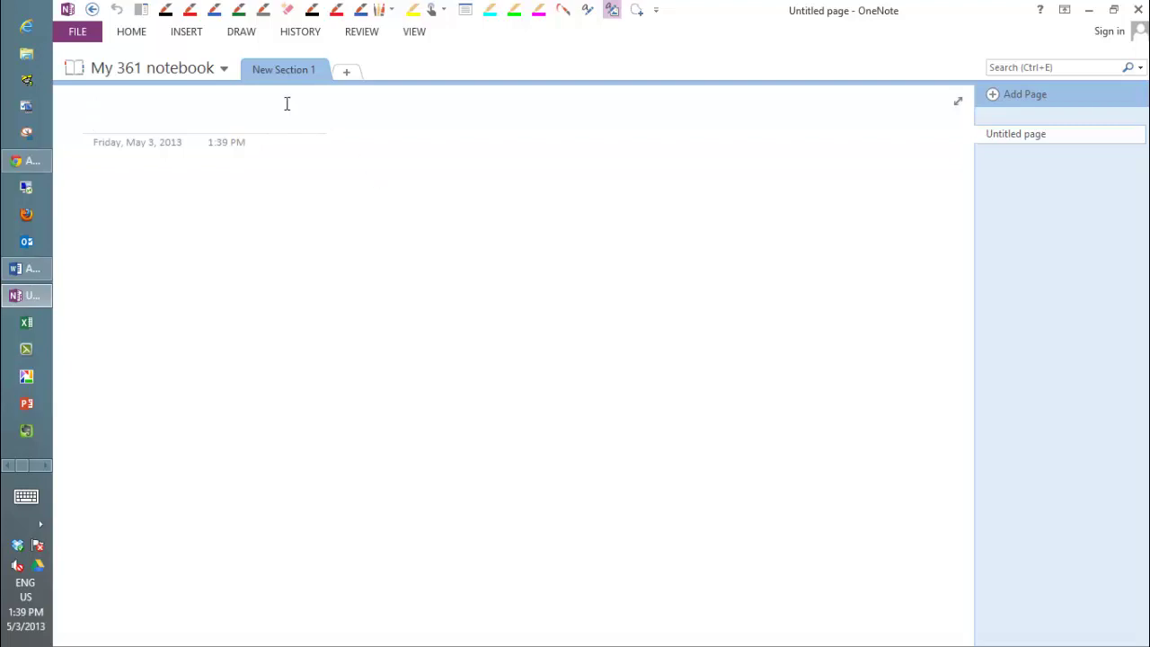
- Copy the Start page from the AFM 361 2013 for Students notebook into New Section 1 of My 361 notebook
left_click(228, 67)
left_click(225, 154)
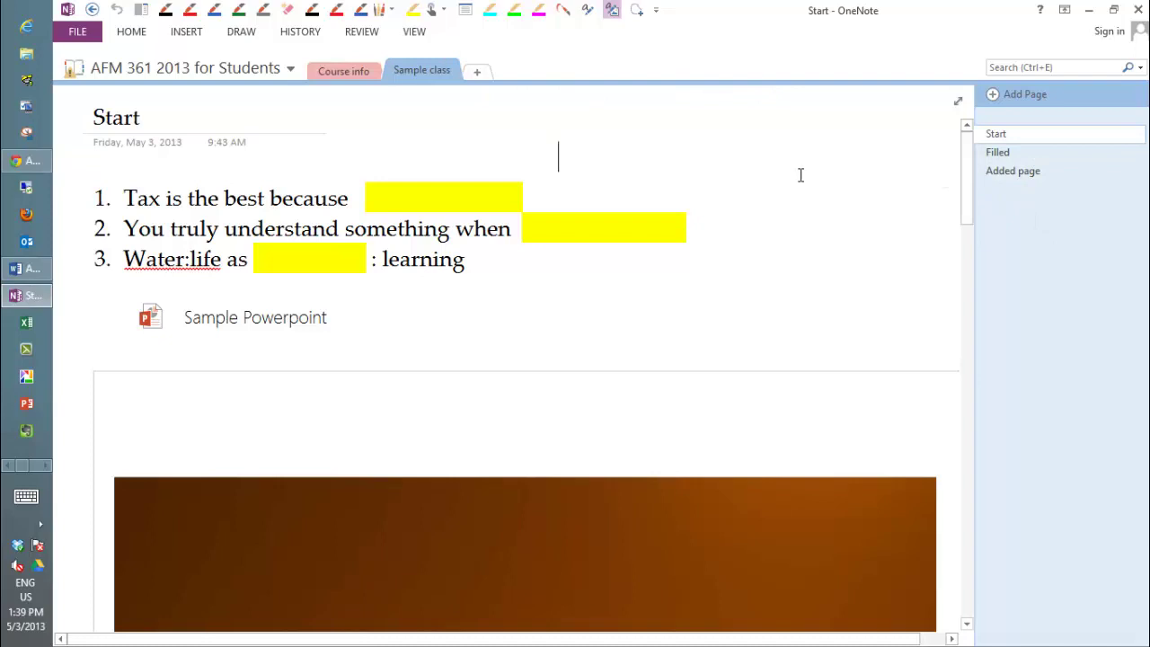
right_click(996, 139)
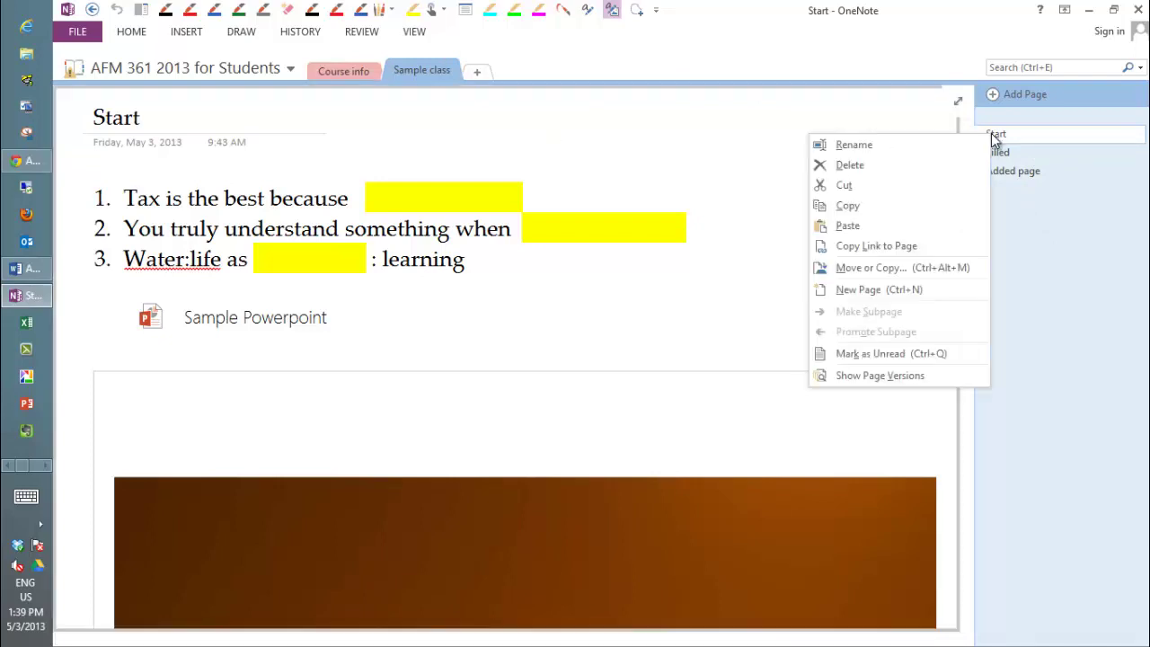
left_click(897, 267)
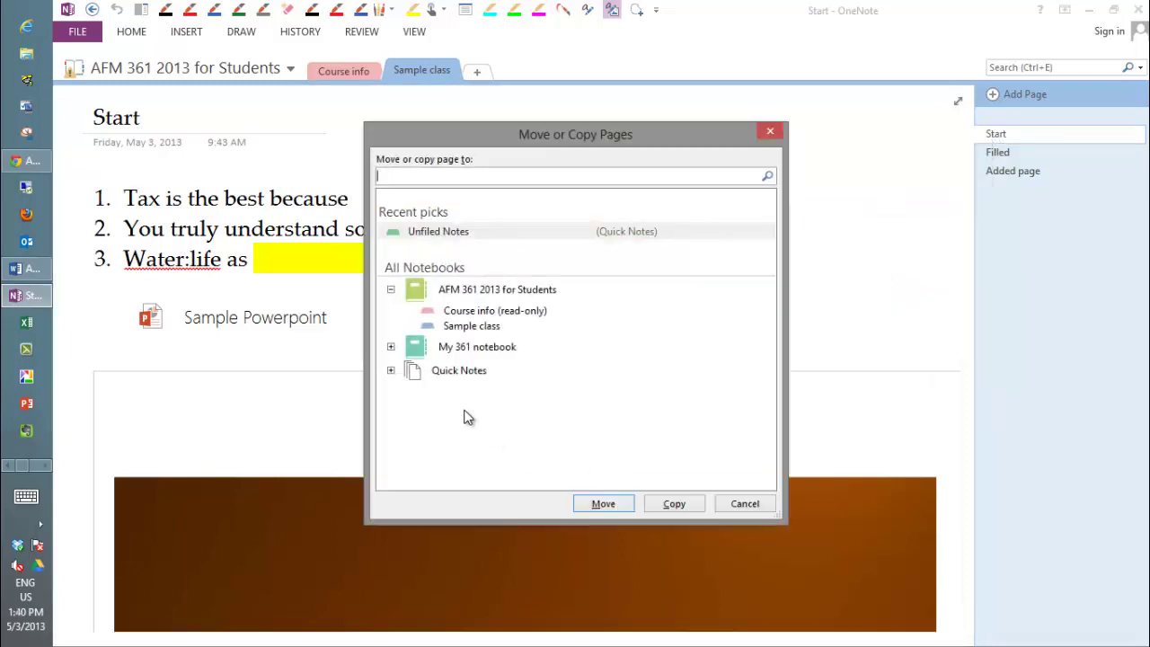
left_click(391, 347)
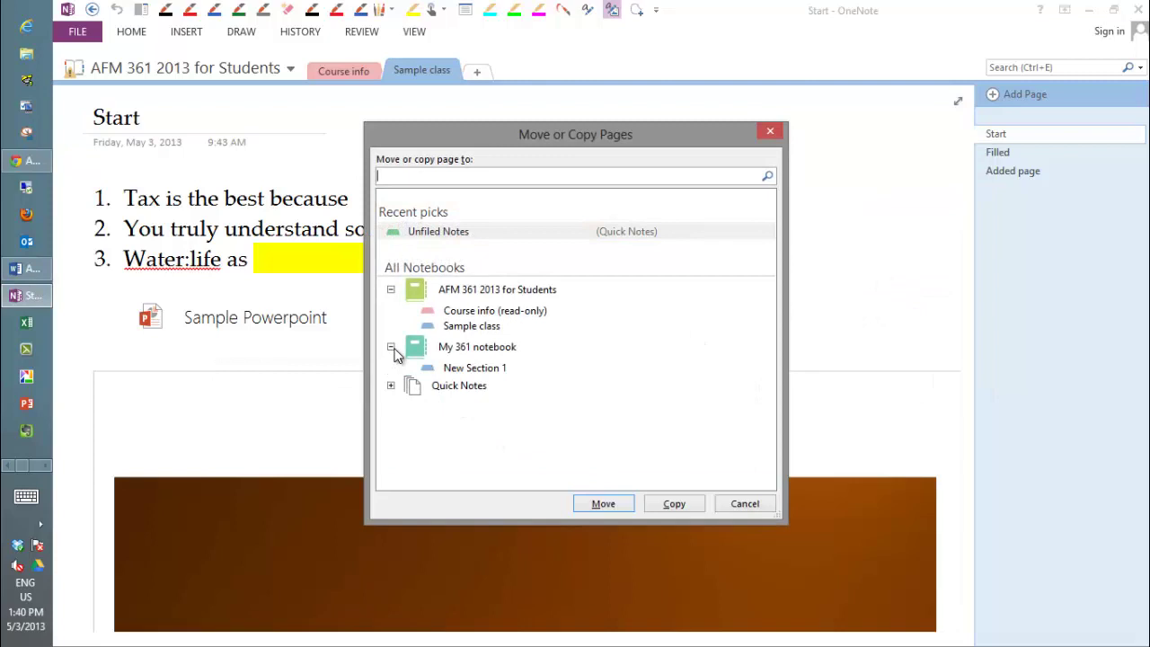
left_click(464, 349)
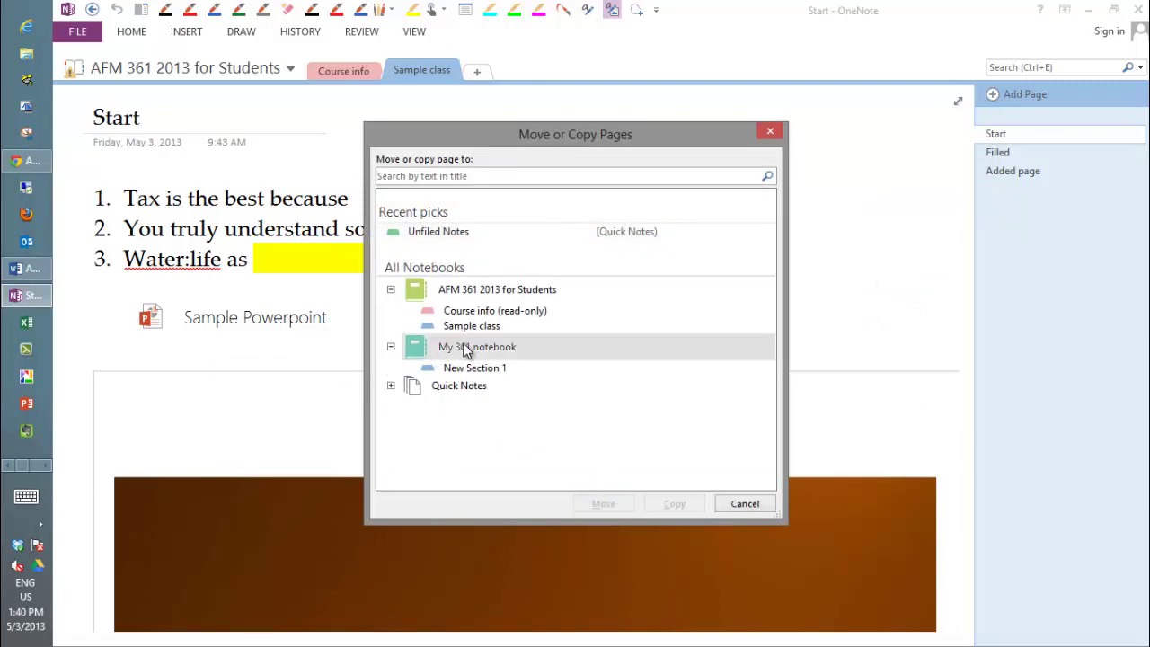
left_click(472, 371)
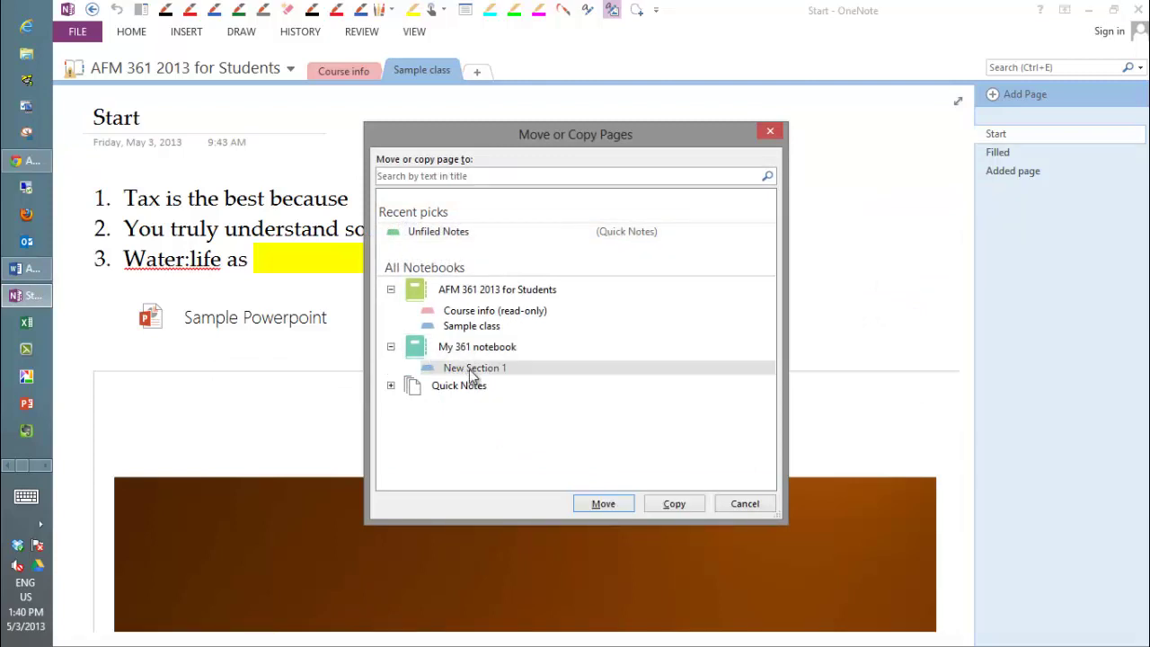
left_click(675, 504)
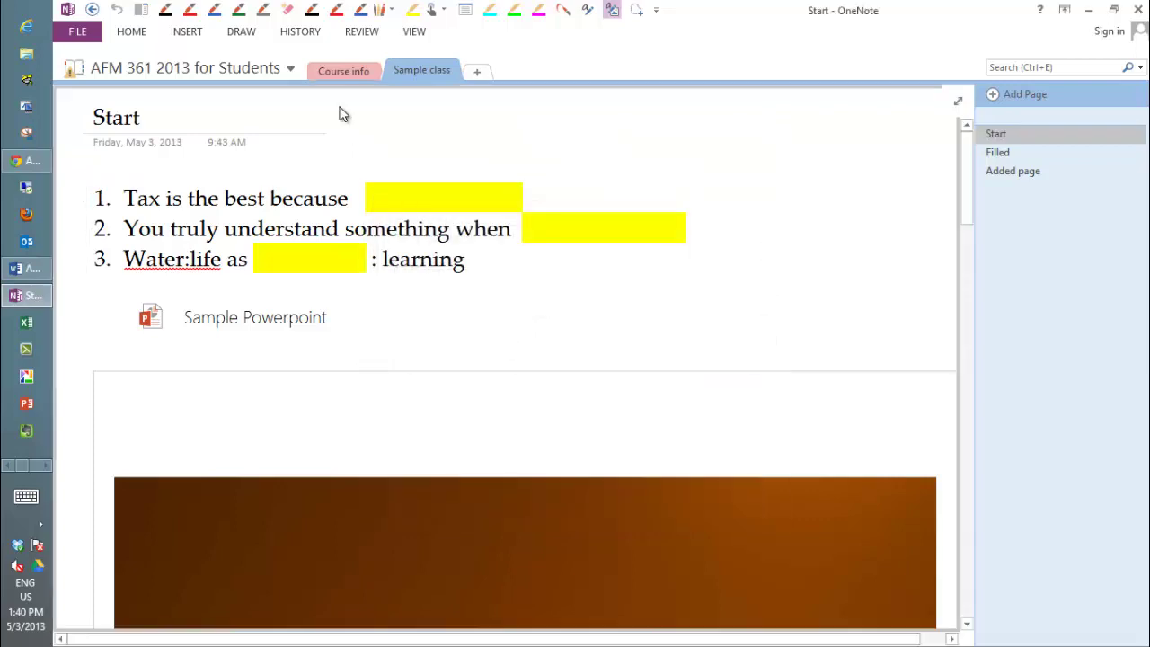
- Switch to My 361 notebook and view the copied Start page
left_click(290, 68)
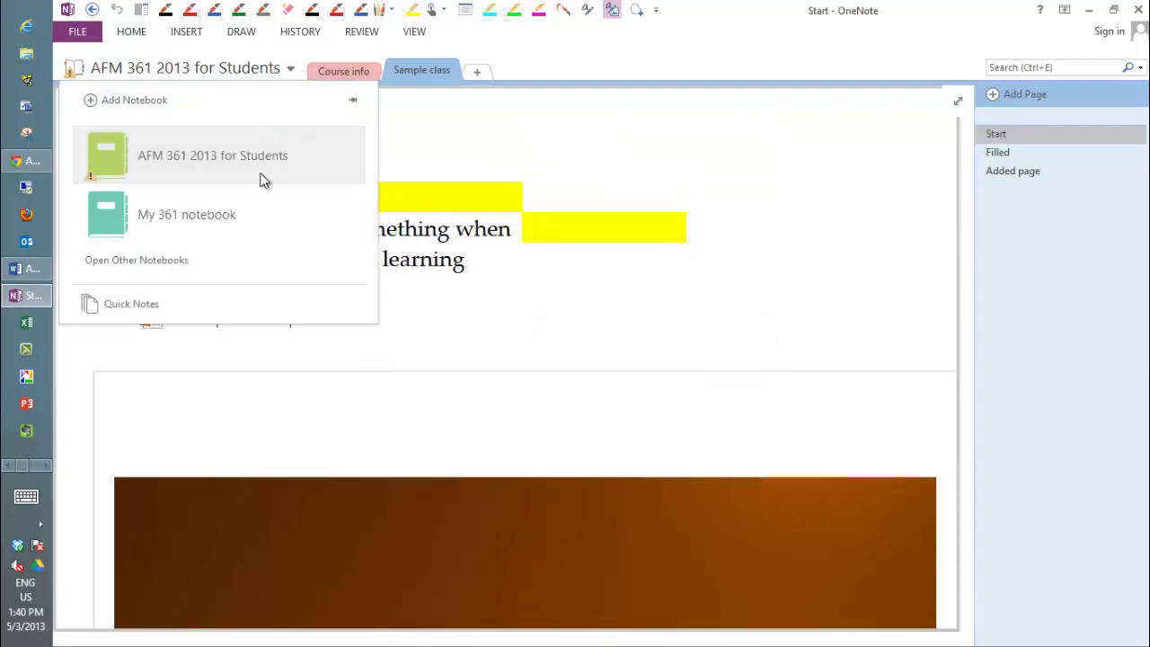
left_click(243, 206)
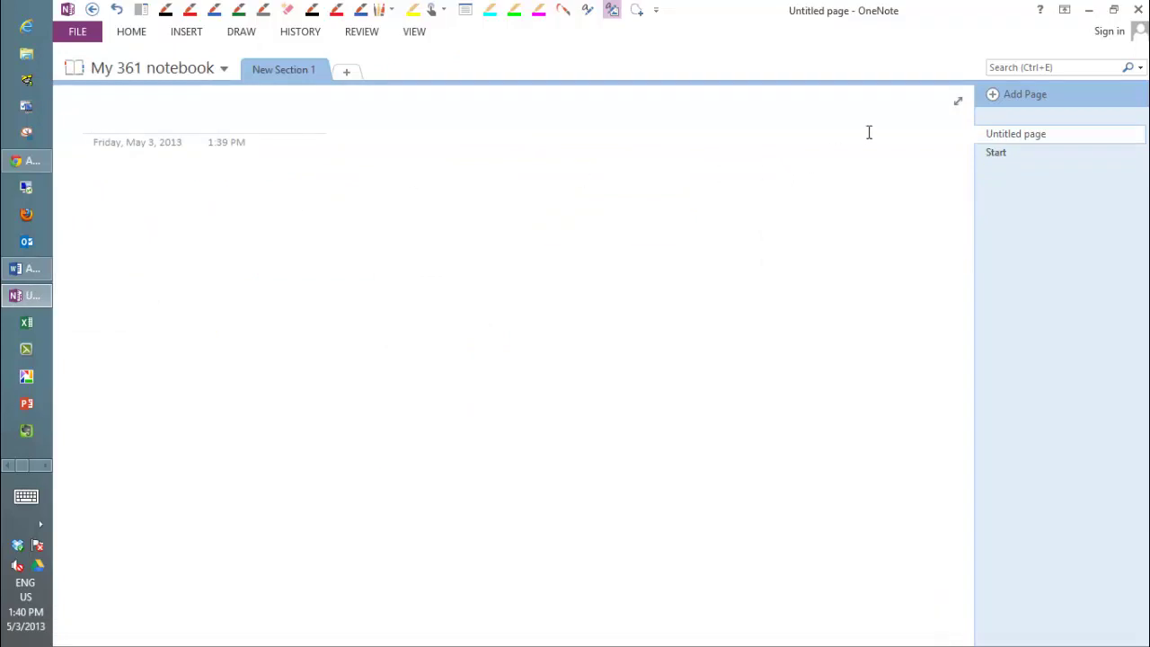
left_click(1007, 153)
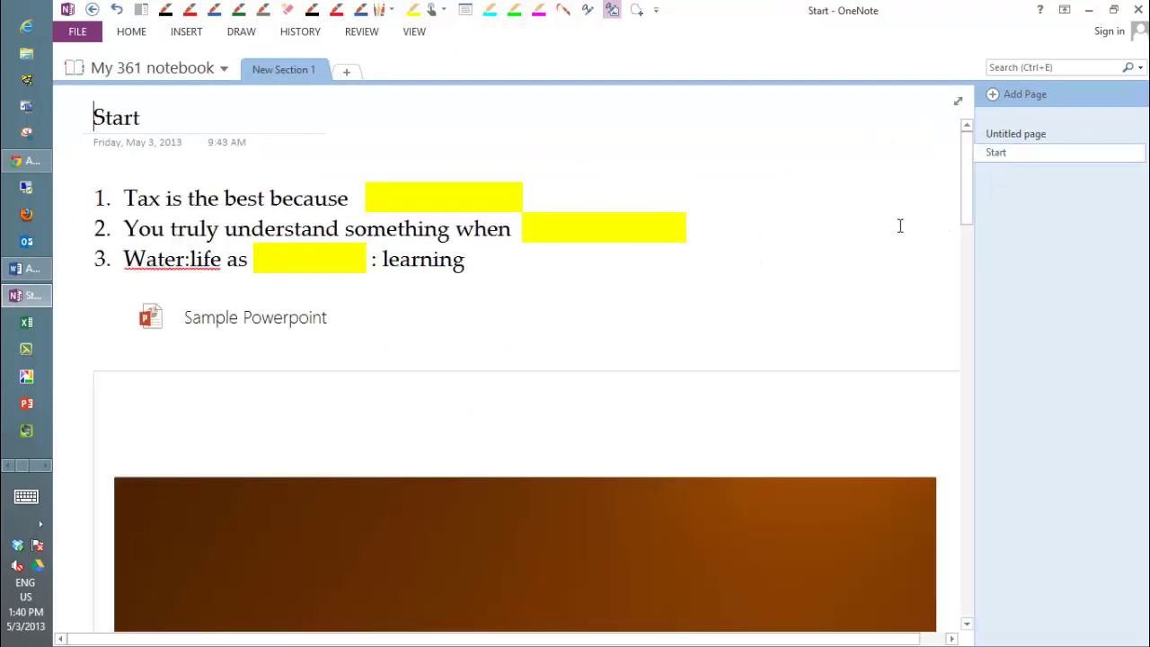
scroll(899, 225, "down", 1)
scroll(396, 117, "up", 1)
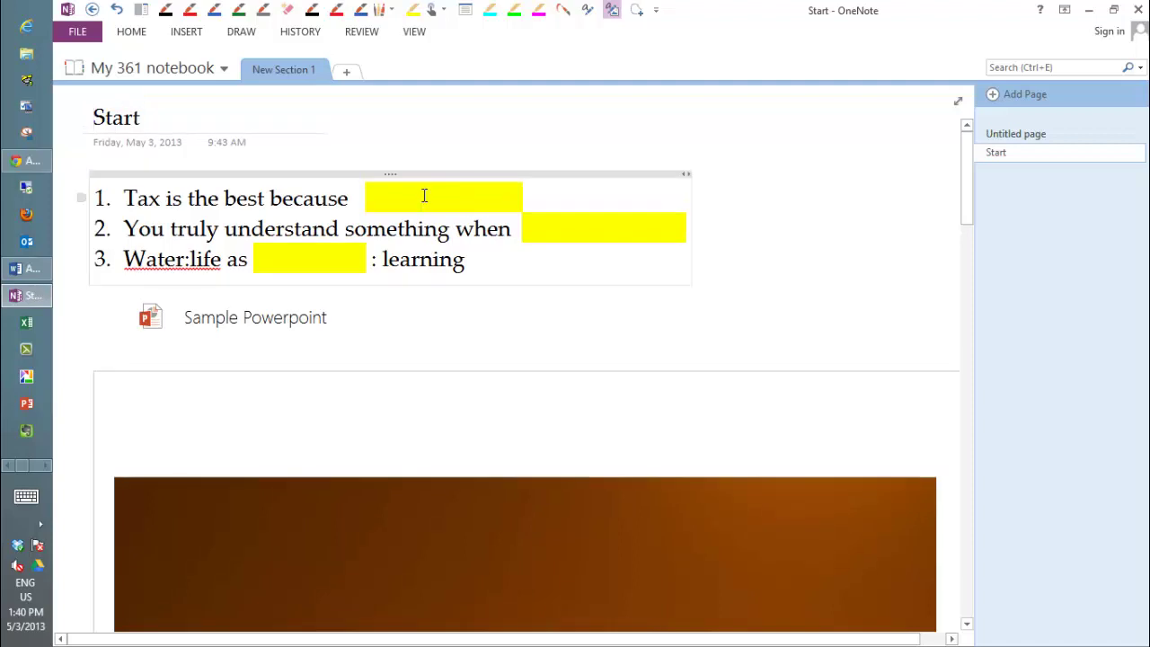
- Try out editing the copied page by entering "dfa" in the first highlighted blank, and delete the text again
type("dfa")
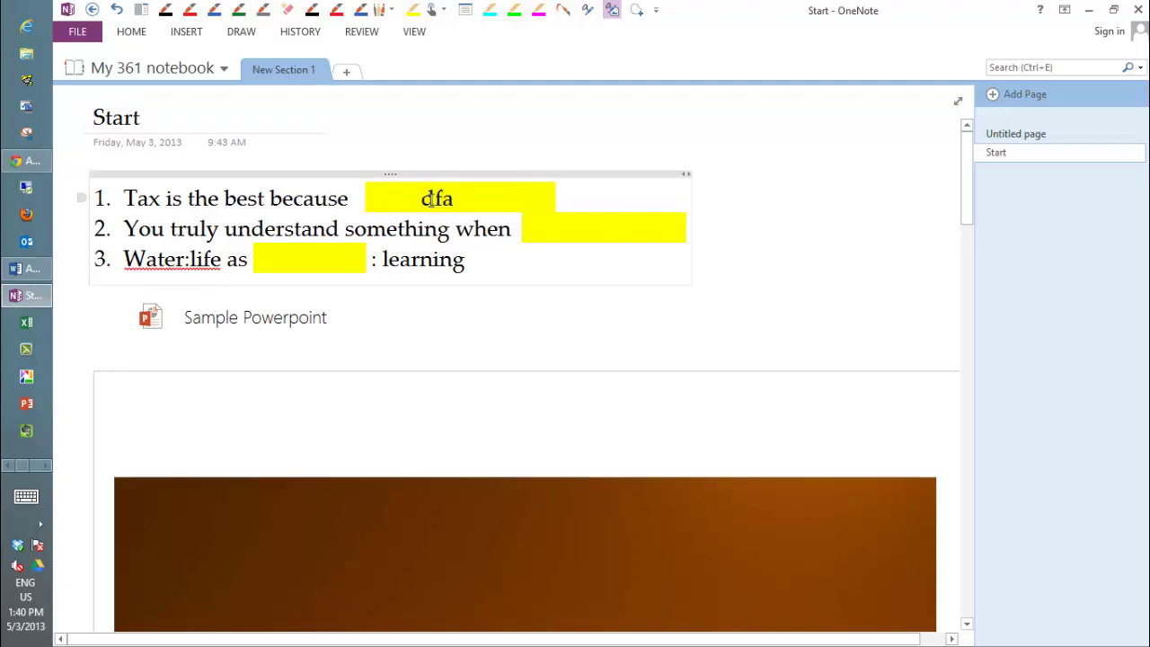
key("BackSpace")
key("BackSpace")
key("BackSpace")
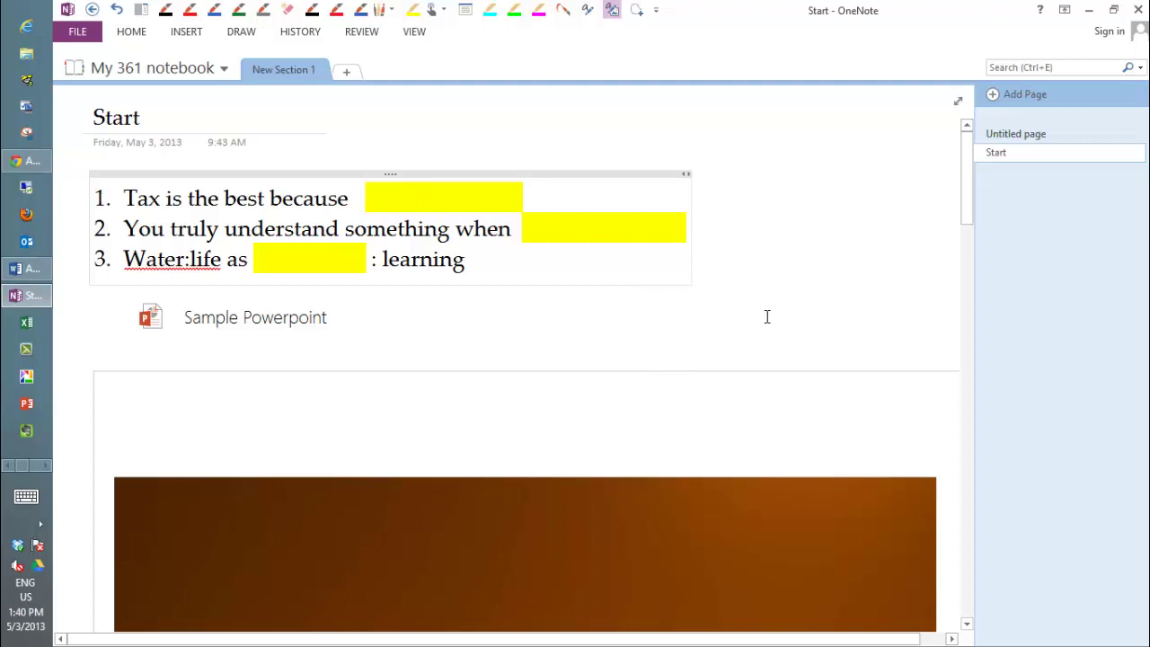
- Copy the Filled page from the AFM 361 2013 for Students notebook into New Section 1 of My 361 notebook
left_click(226, 69)
left_click(195, 147)
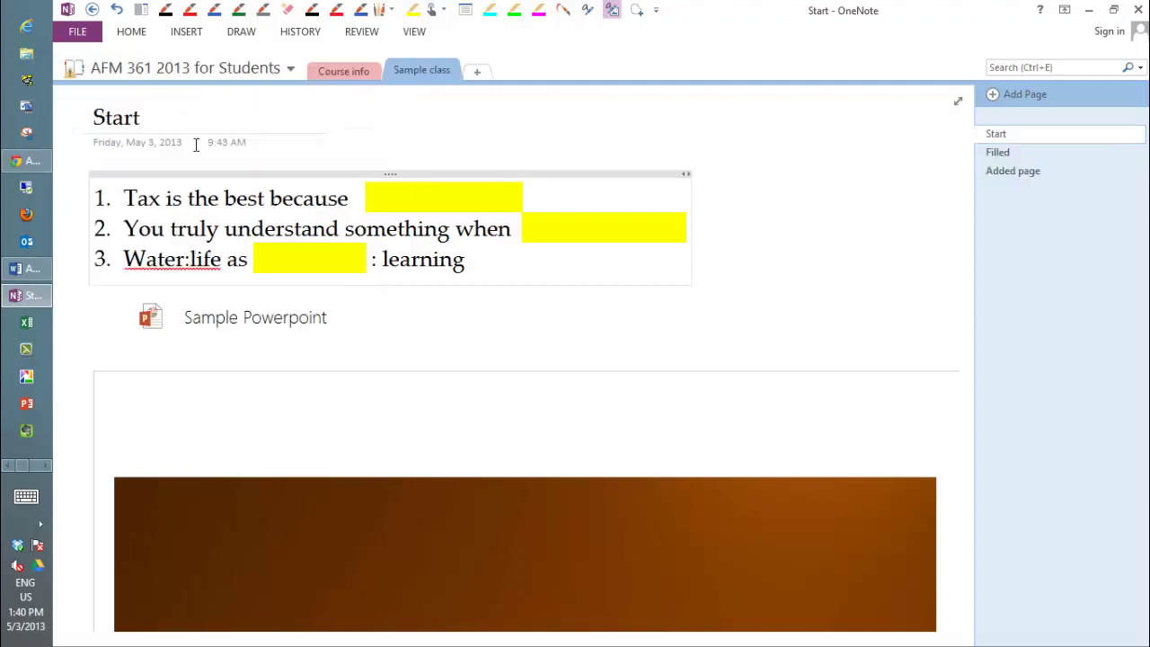
left_click(998, 152)
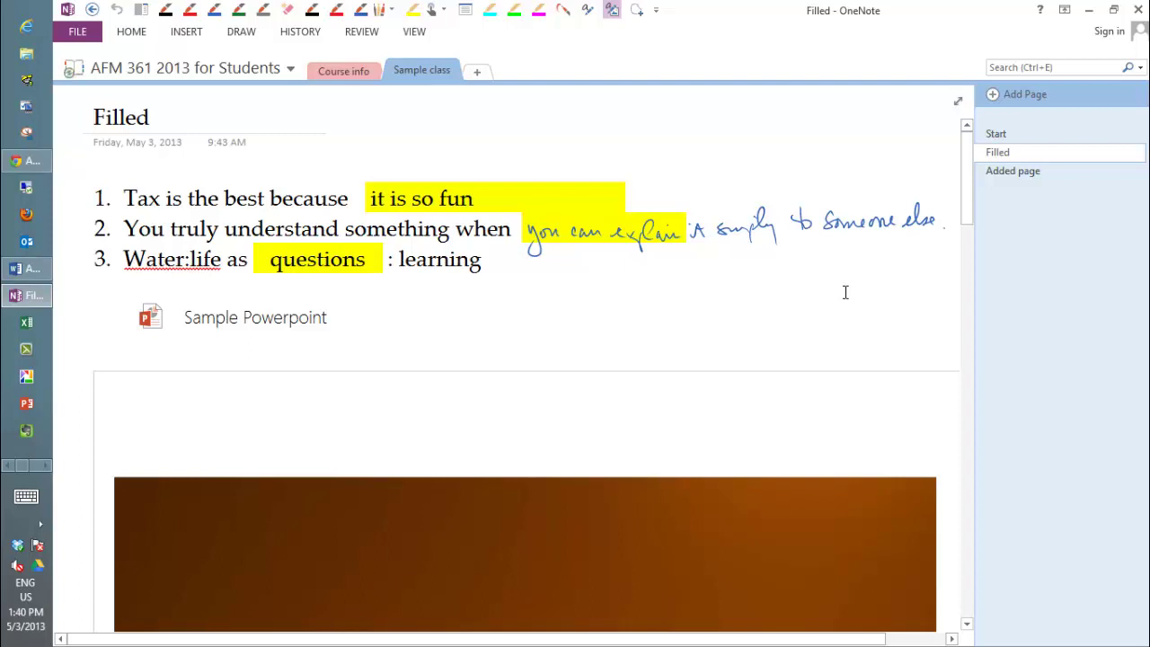
right_click(997, 155)
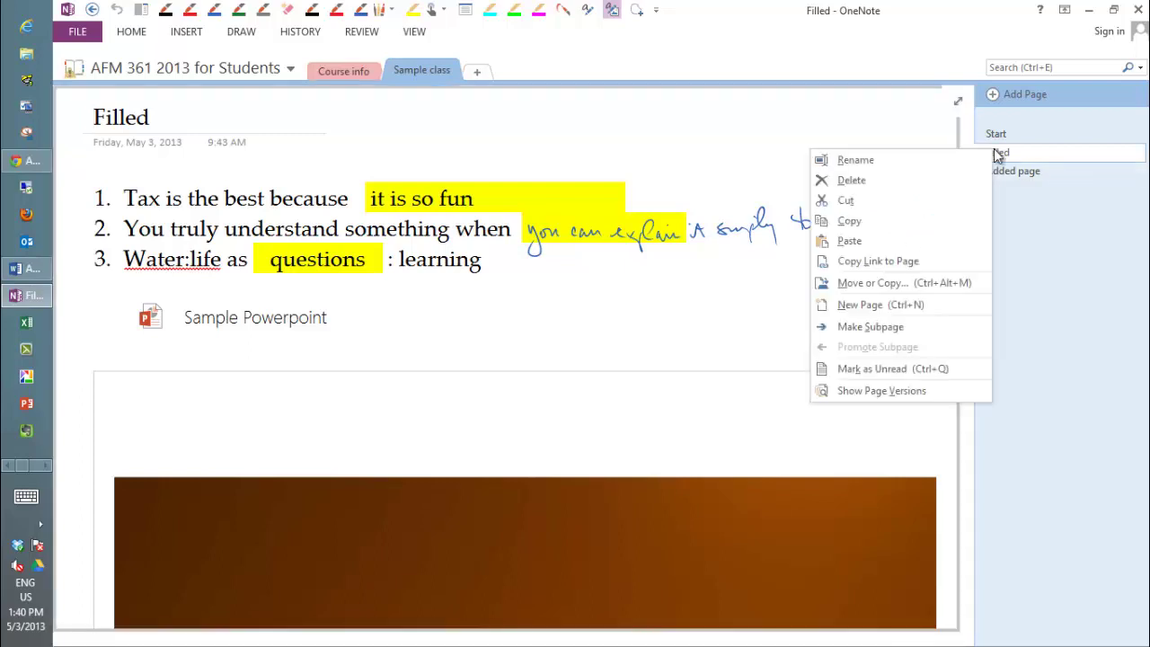
left_click(916, 282)
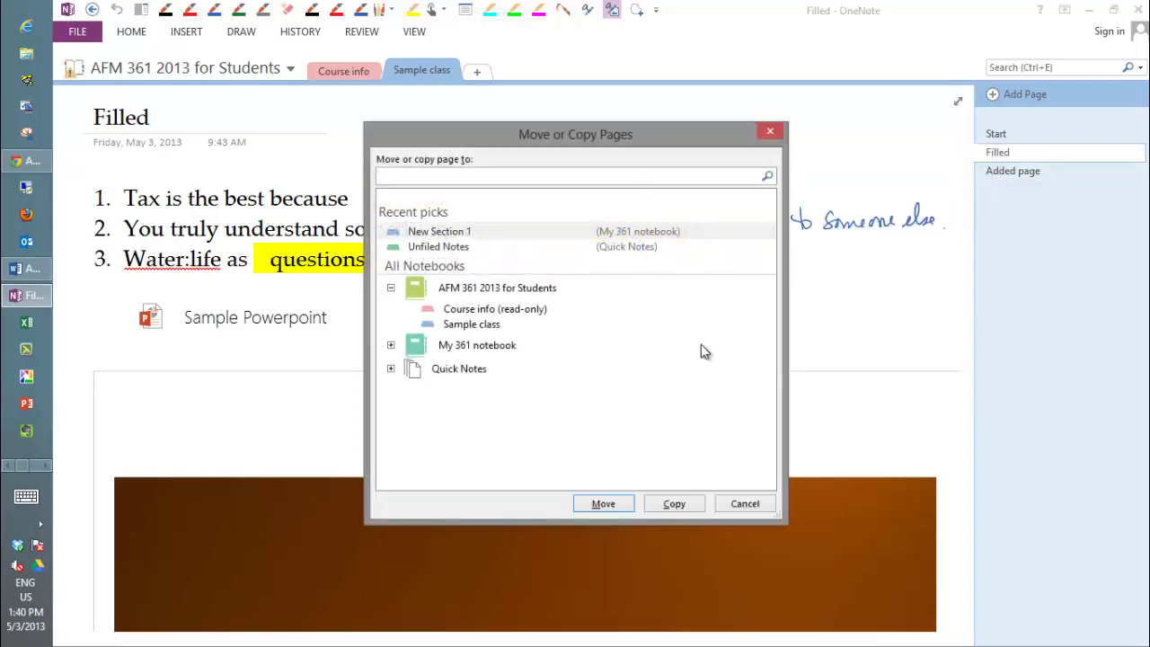
left_click(391, 345)
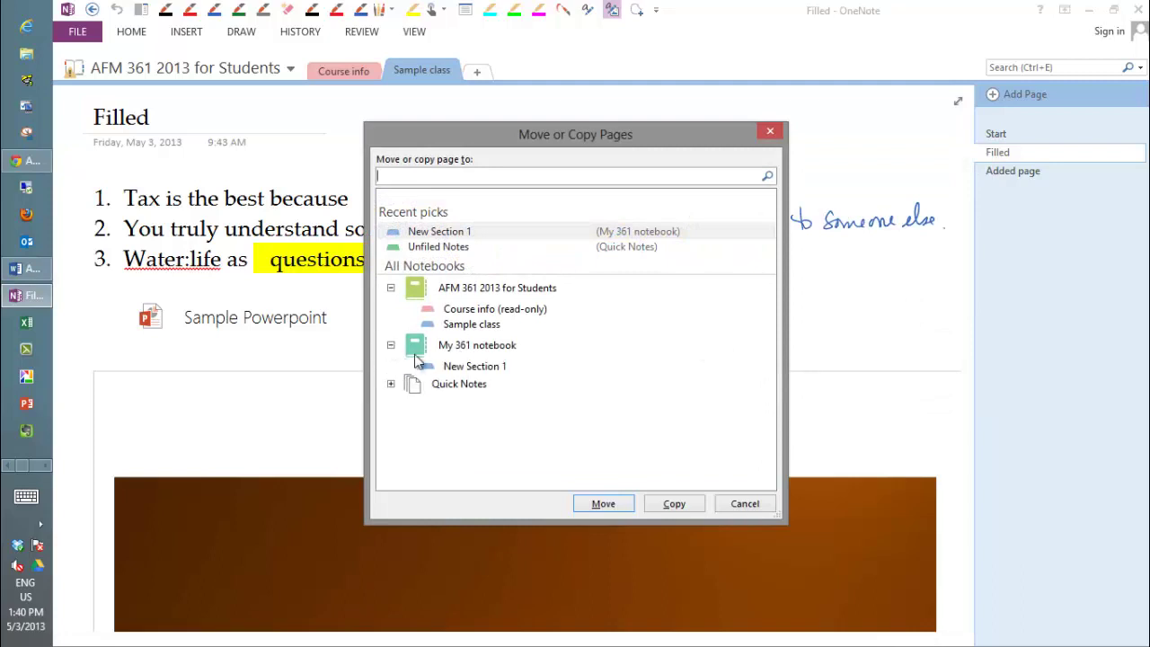
left_click(474, 368)
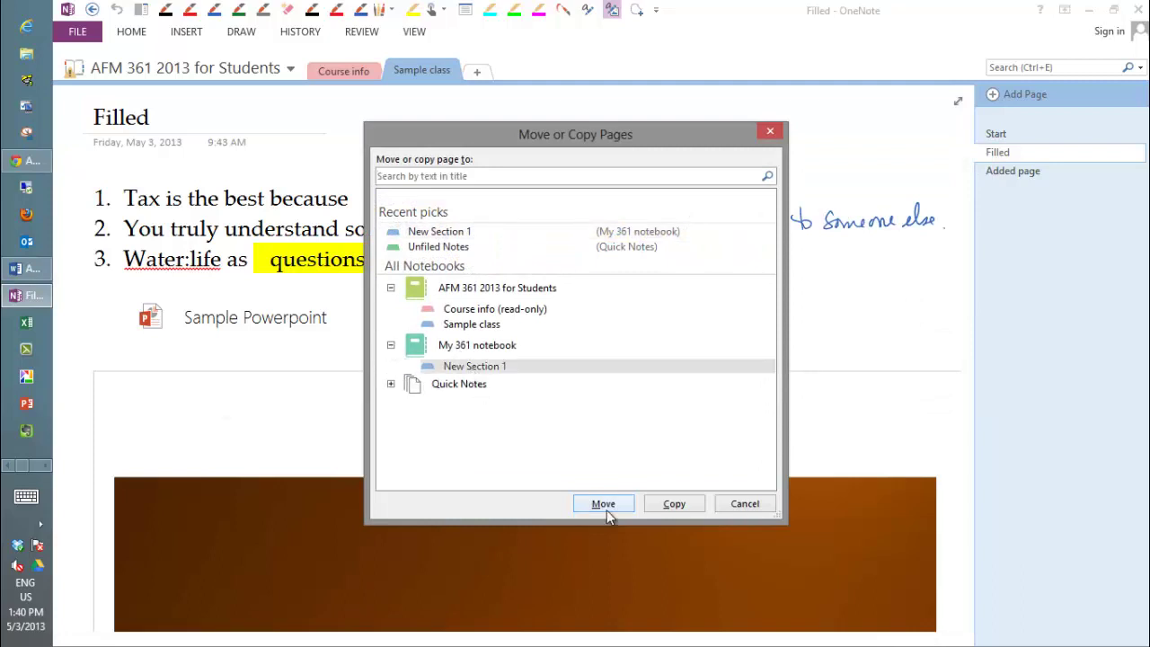
left_click(674, 506)
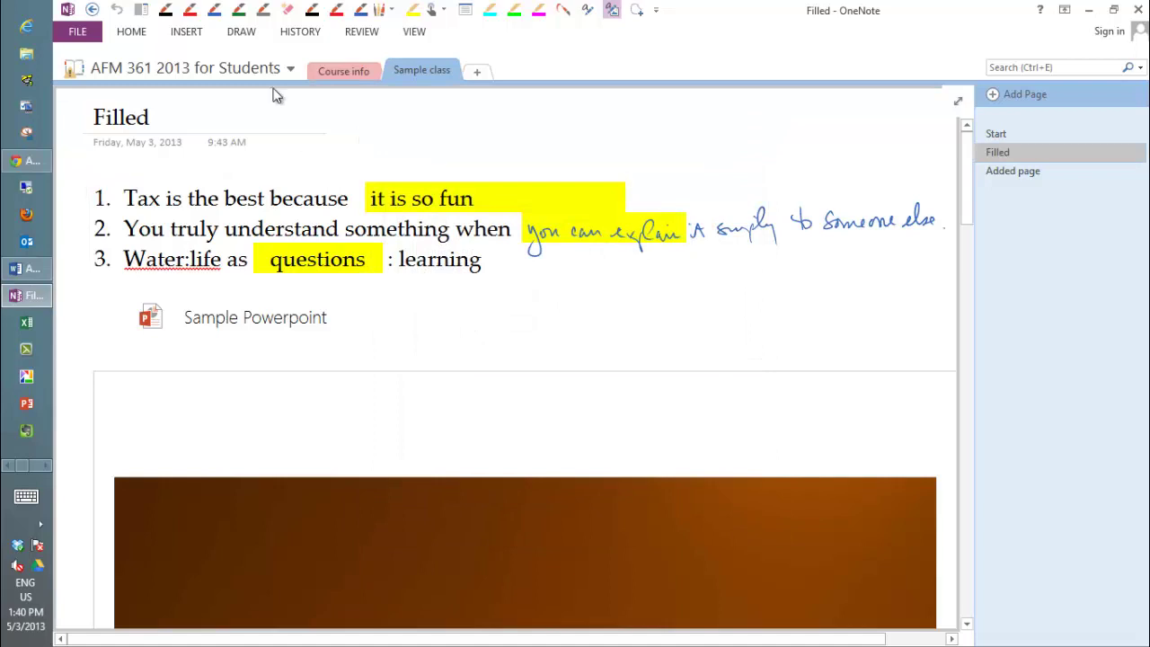
- Return to My 361 notebook and check its copied Start and Filled pages and the untitled page
left_click(289, 69)
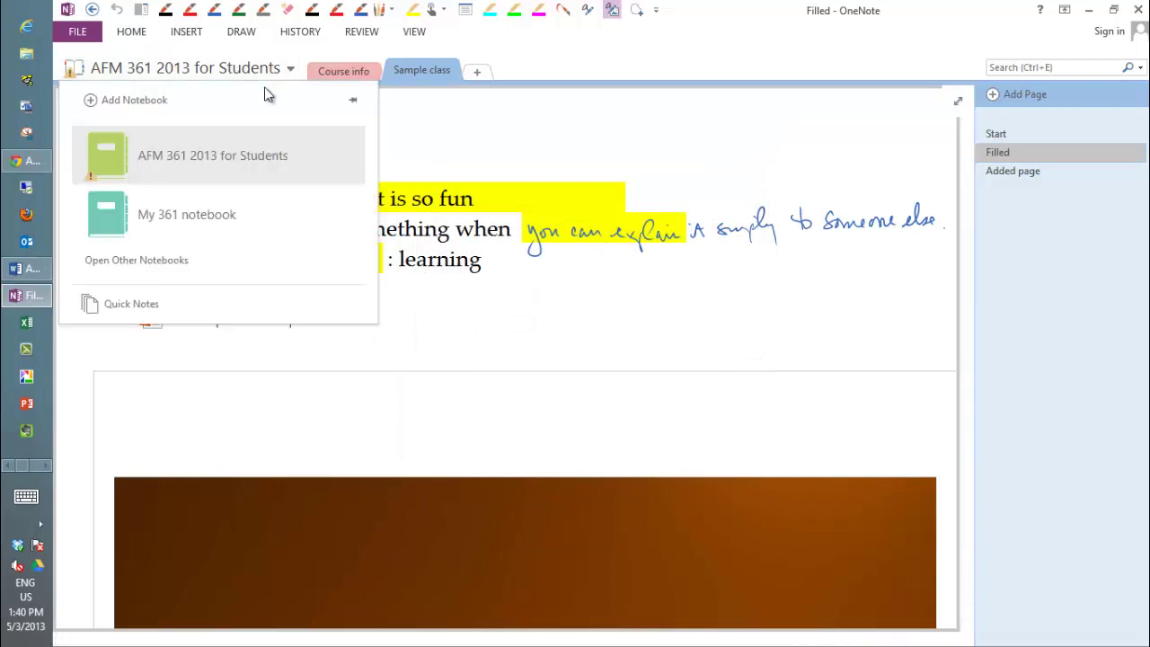
left_click(248, 208)
left_click(1018, 174)
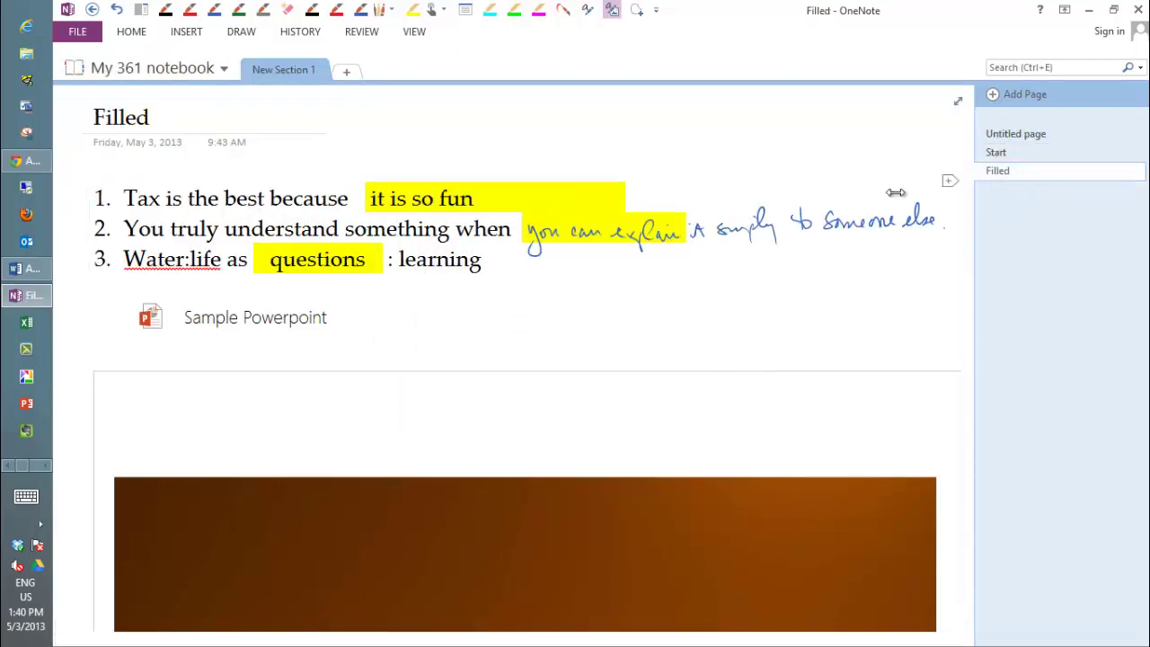
double_click(277, 68)
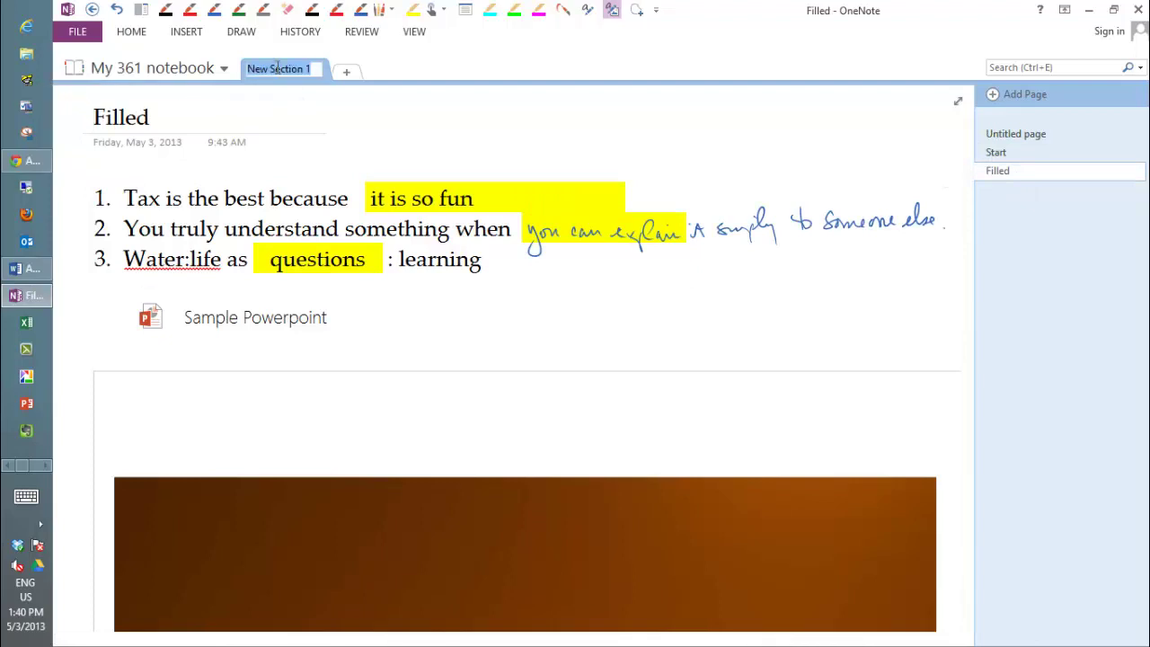
left_click(1003, 155)
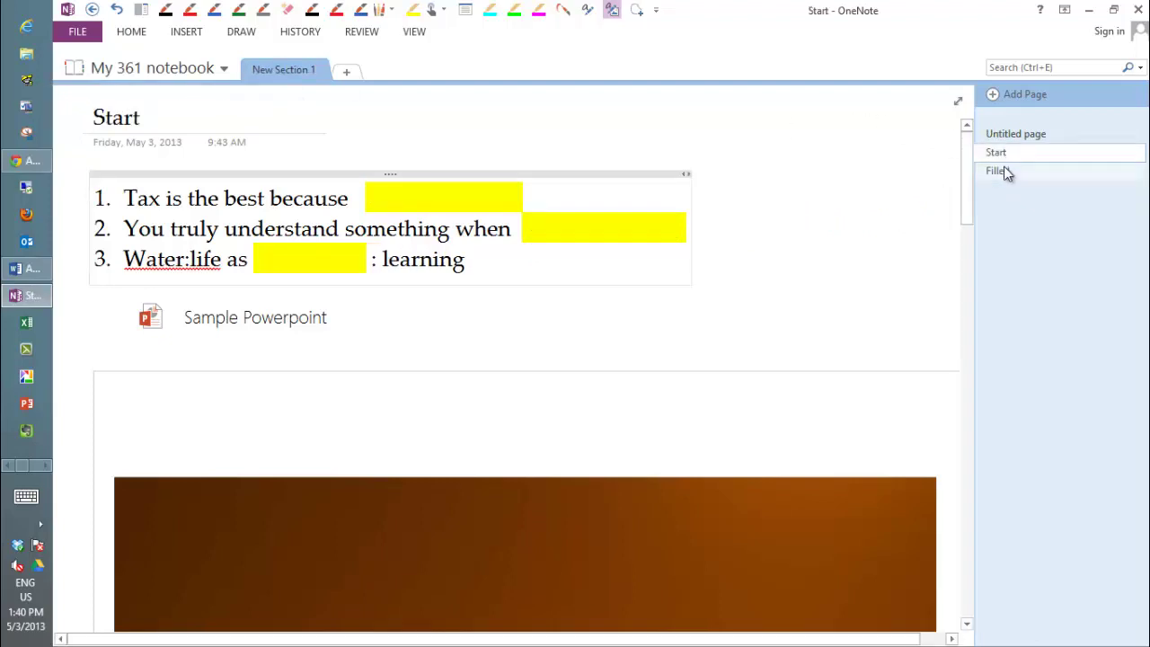
left_click(1005, 171)
left_click(1007, 137)
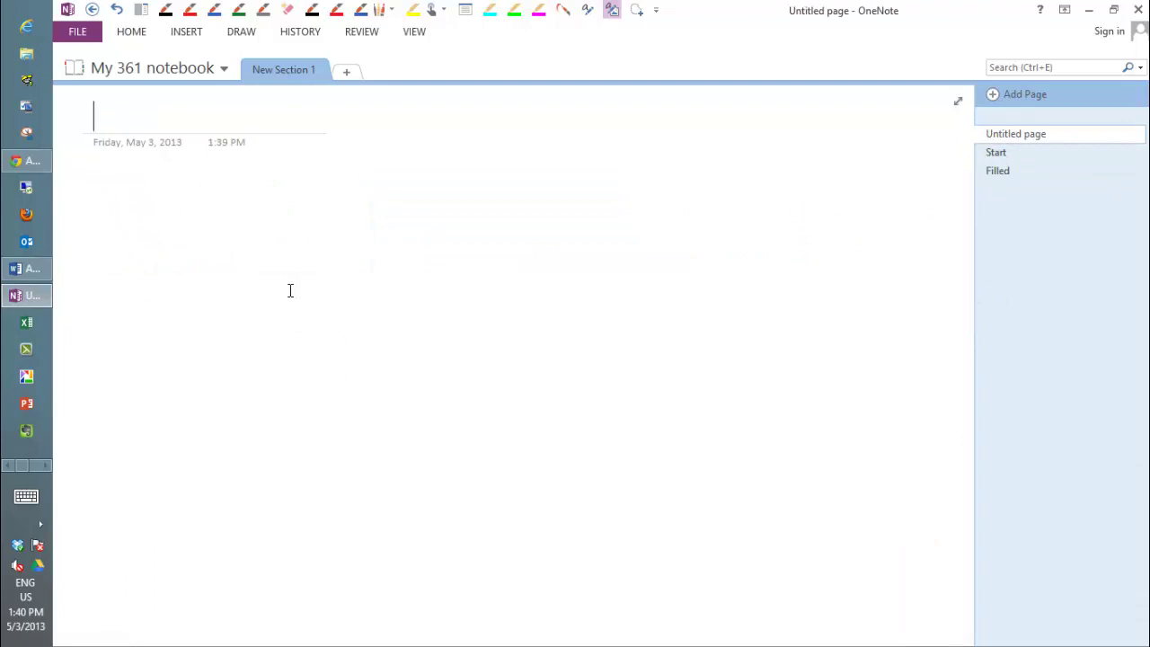
left_click(994, 153)
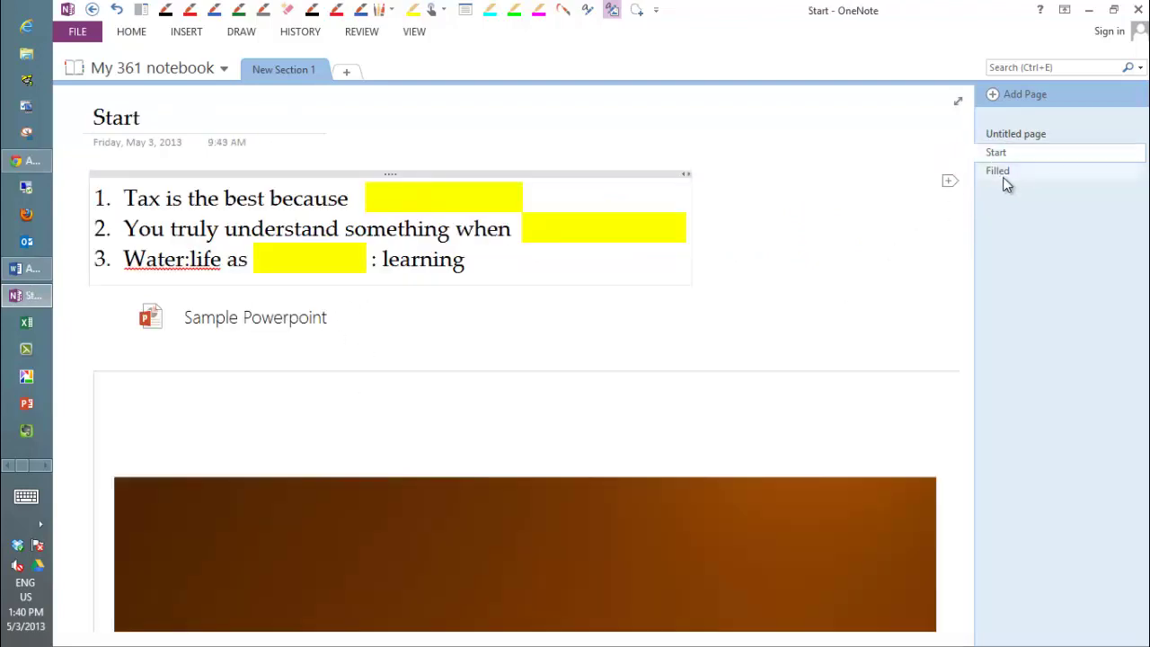
left_click(1000, 170)
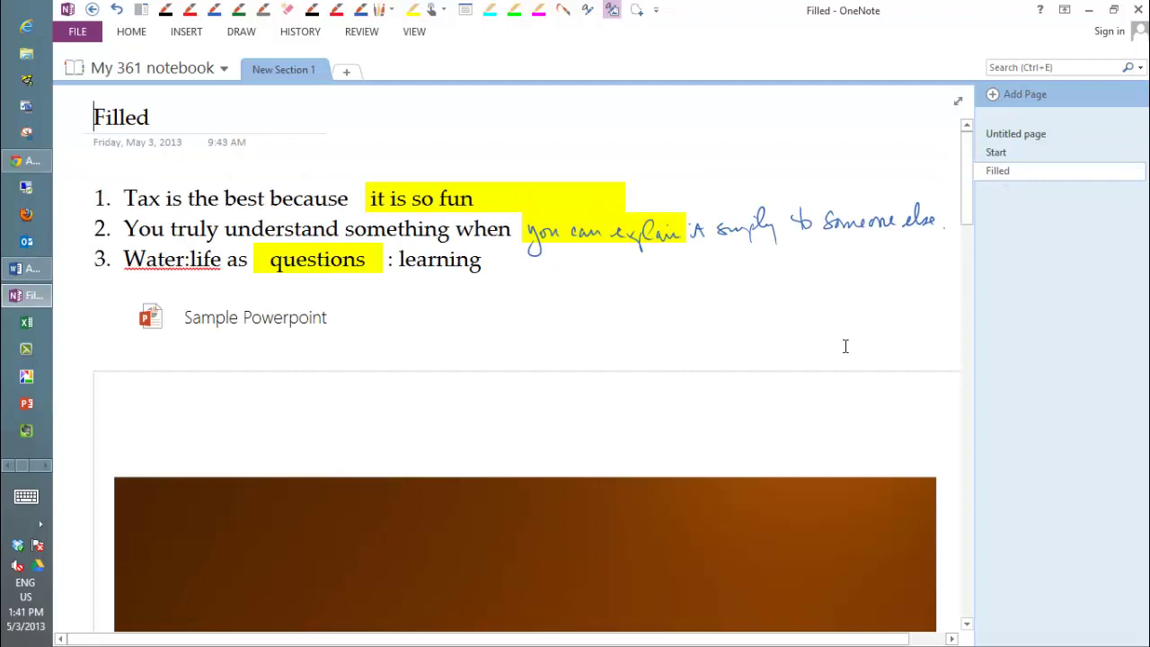
- Switch to the AFM 361 2013 for Students notebook, view the Office account sign-in prompt, and dismiss it without signing in
left_click(218, 72)
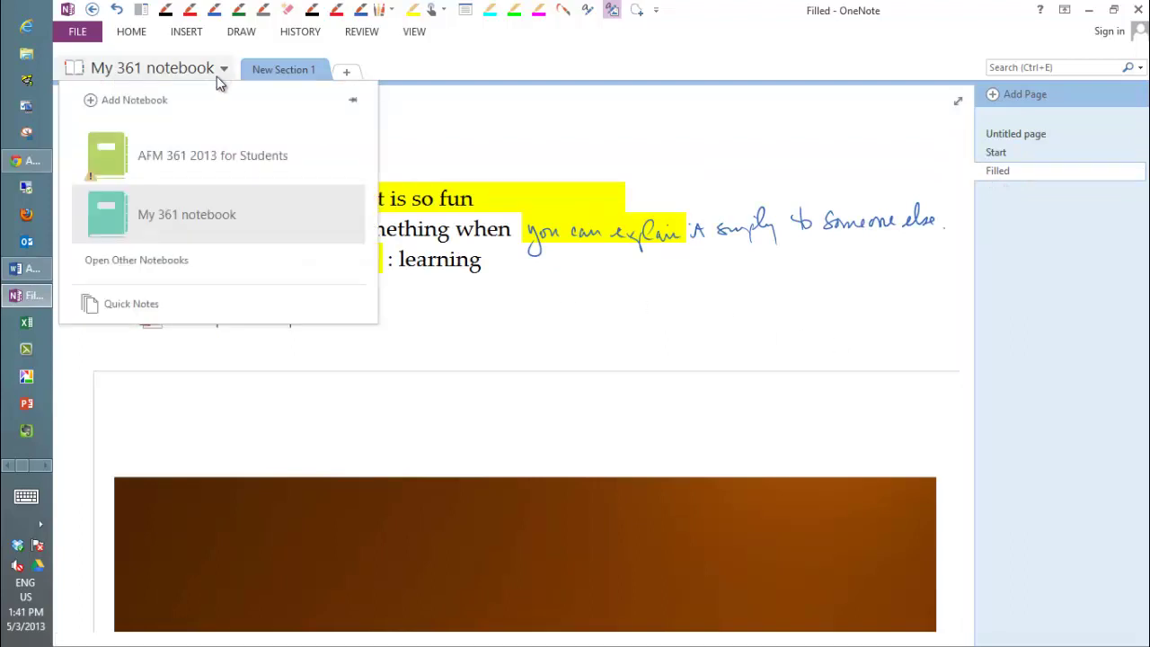
left_click(212, 153)
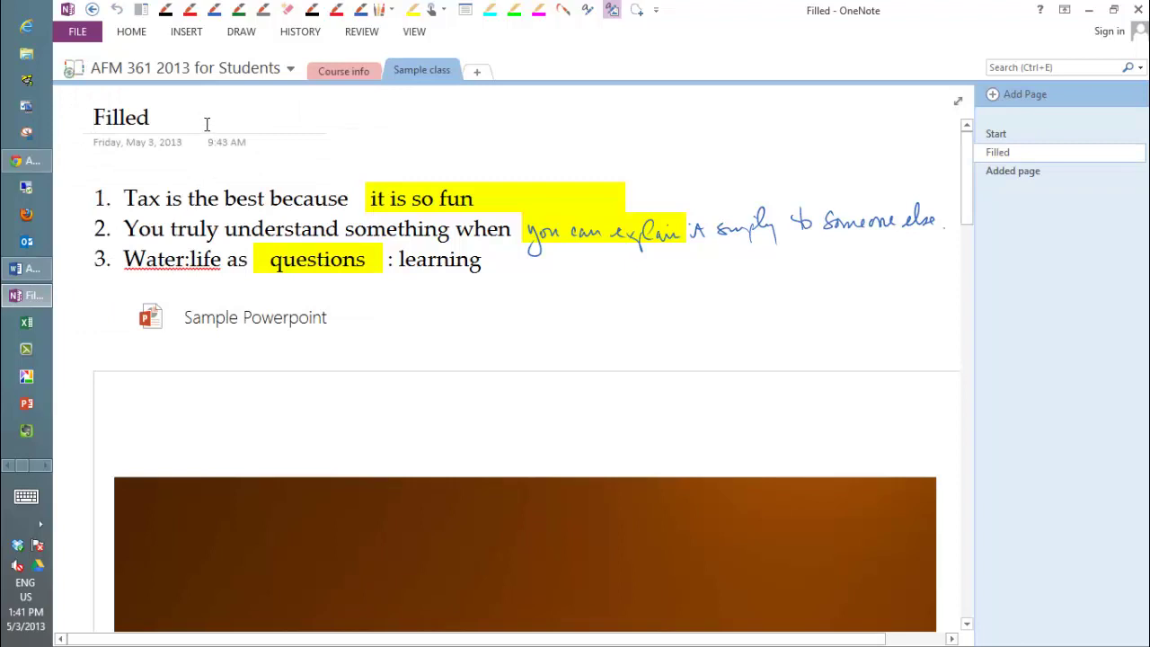
left_click(1109, 32)
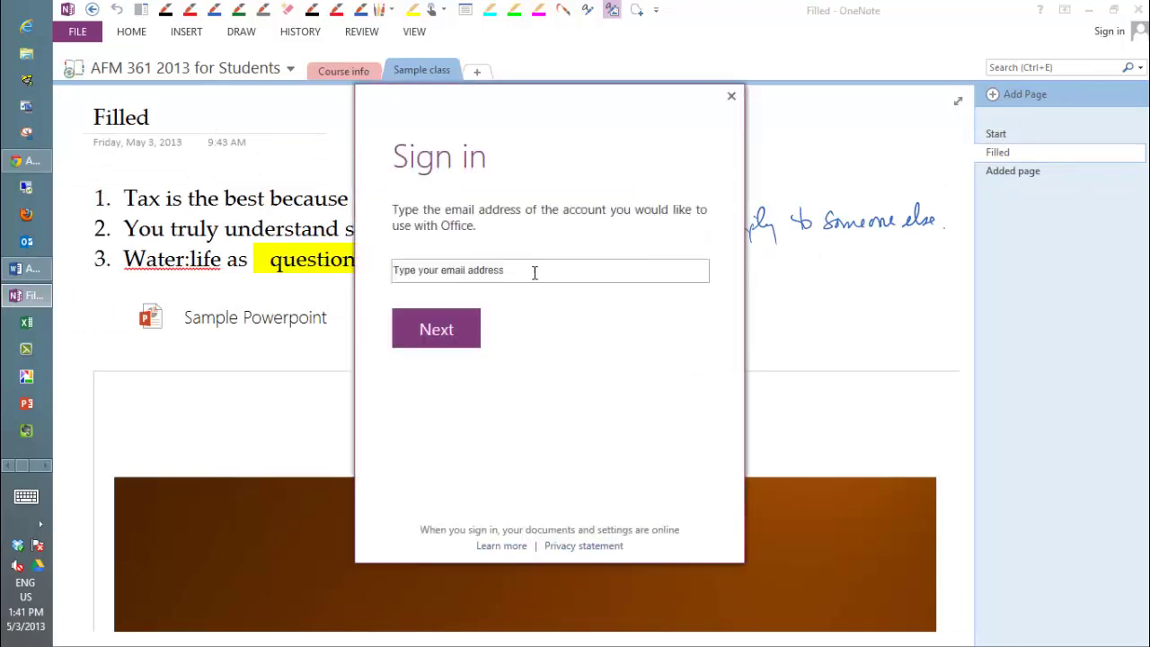
left_click(732, 97)
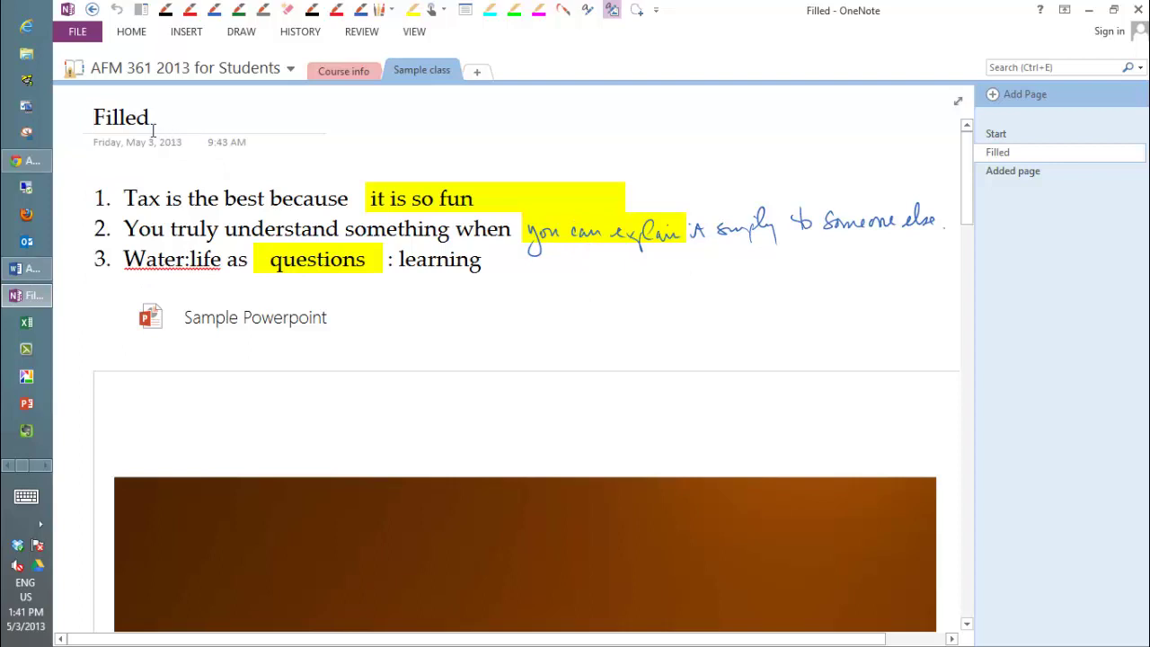
- Try editing the shared Filled page by entering "ddfdddf" in front of its title, and delete the text again
type("ddfdddfd")
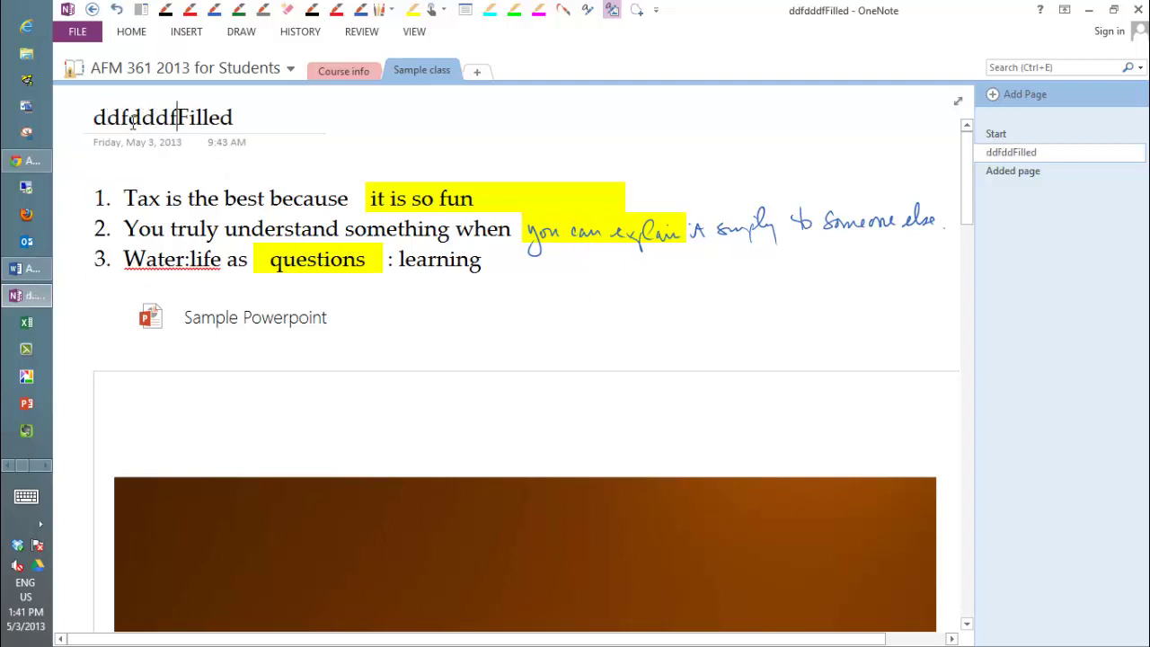
key("BackSpace")
key("BackSpace")
key("BackSpace")
key("BackSpace")
key("BackSpace")
key("BackSpace")
key("BackSpace")
key("BackSpace")
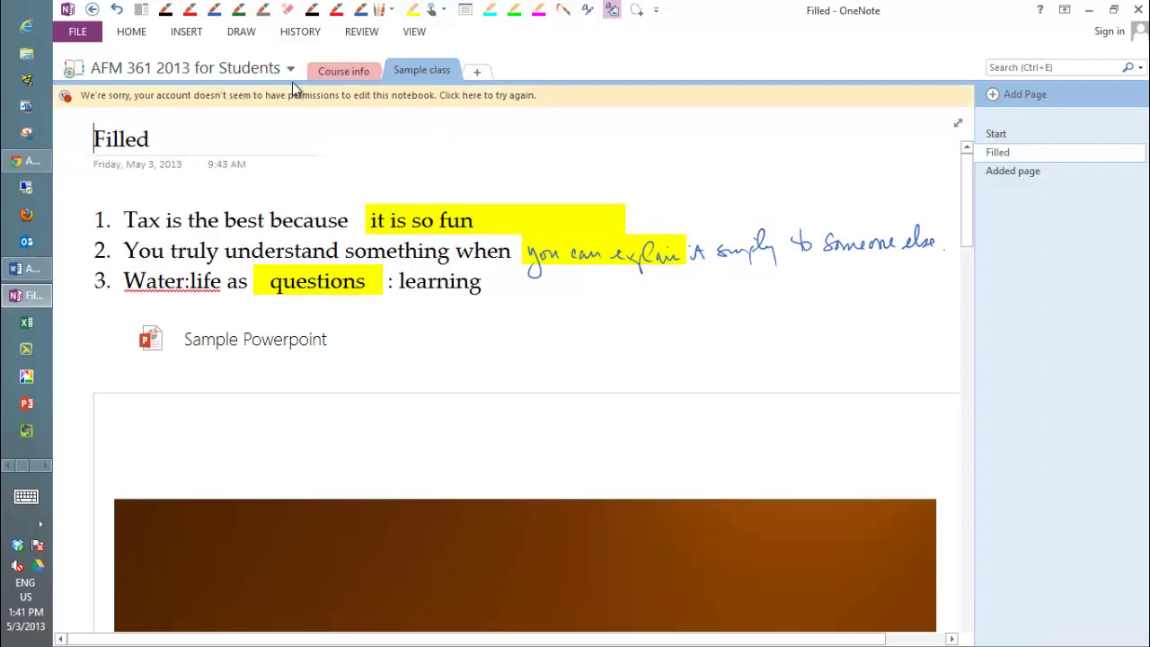
- Check the sync status icons of the shared and personal notebooks in the list of open notebooks
left_click(291, 68)
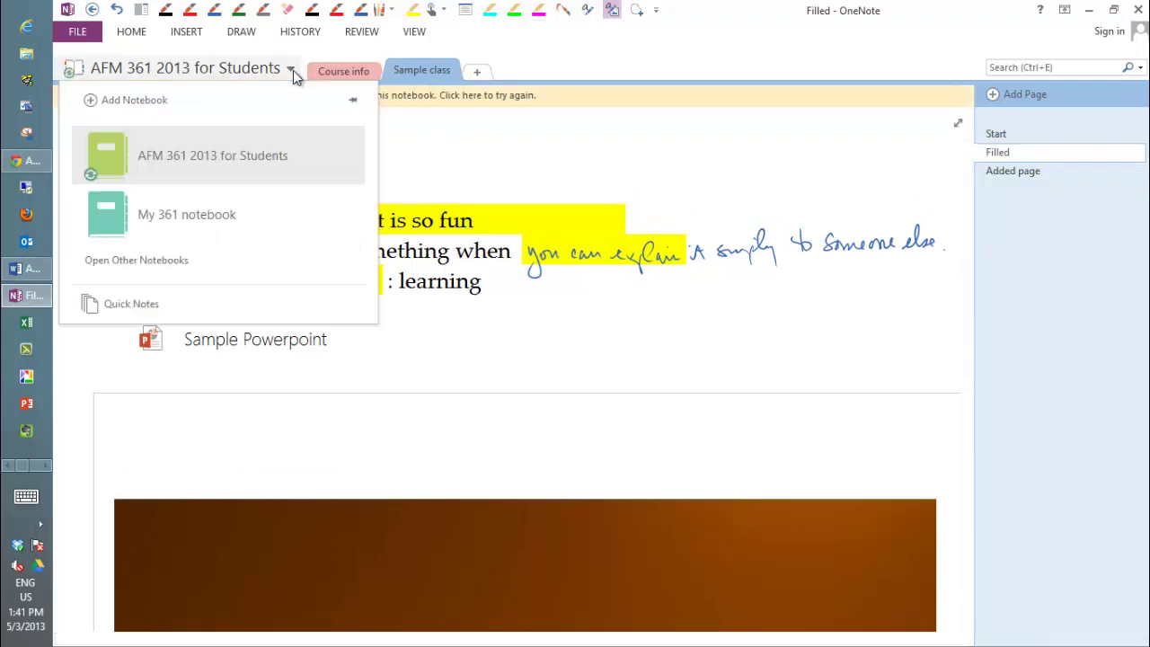
left_click(583, 148)
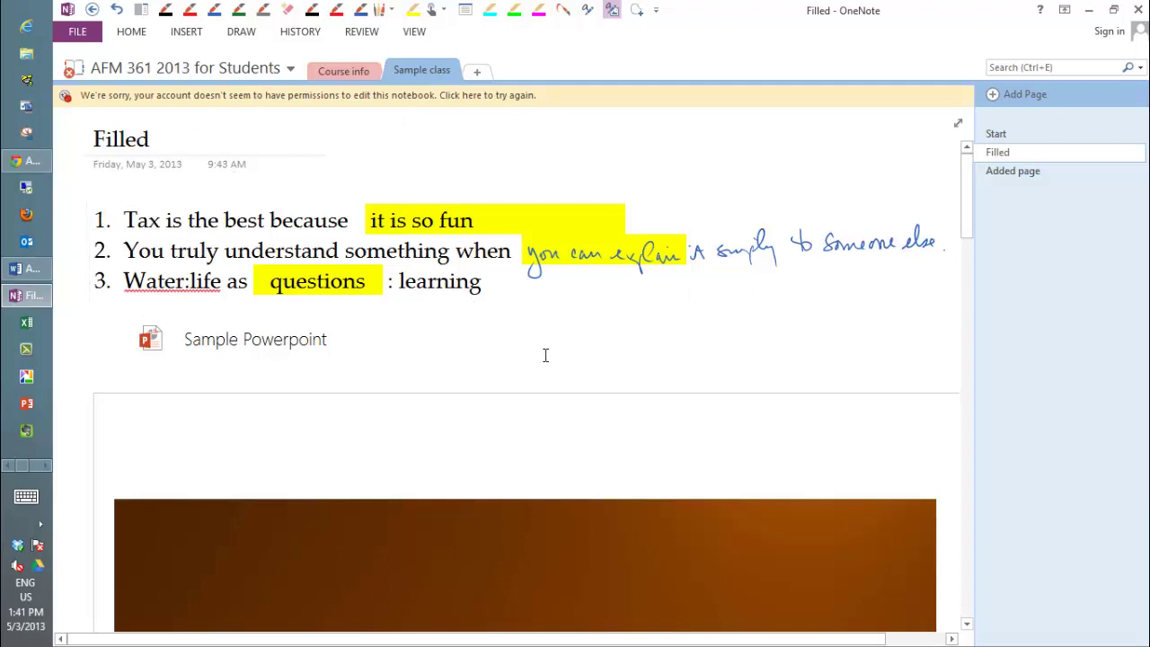
left_click(291, 70)
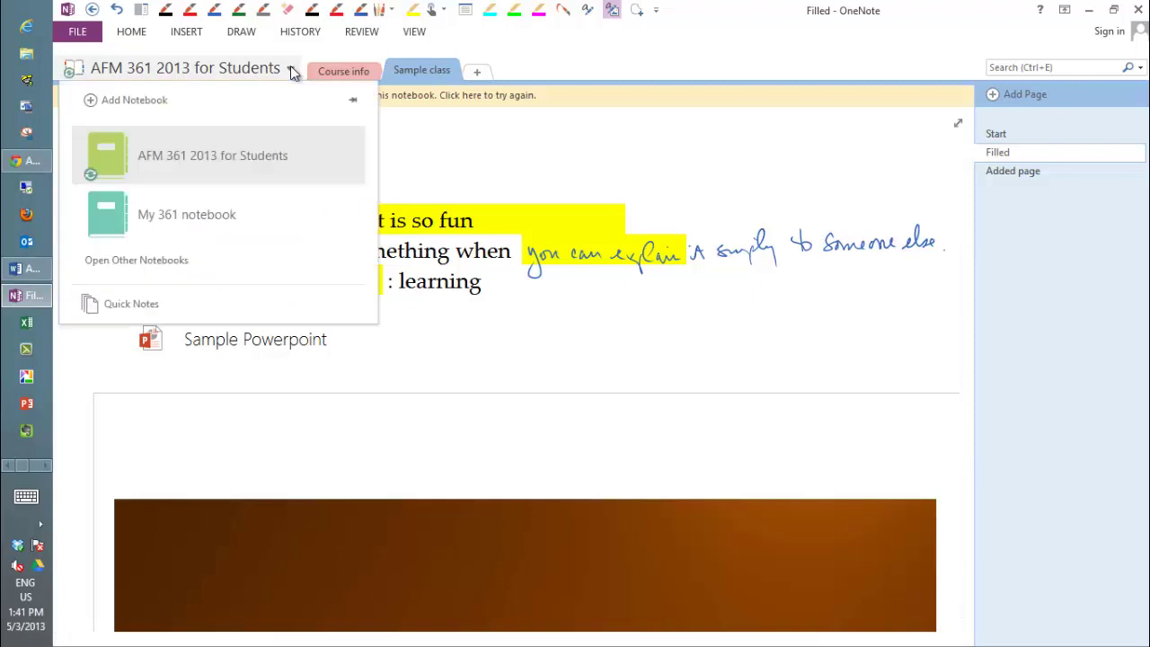
left_click(291, 71)
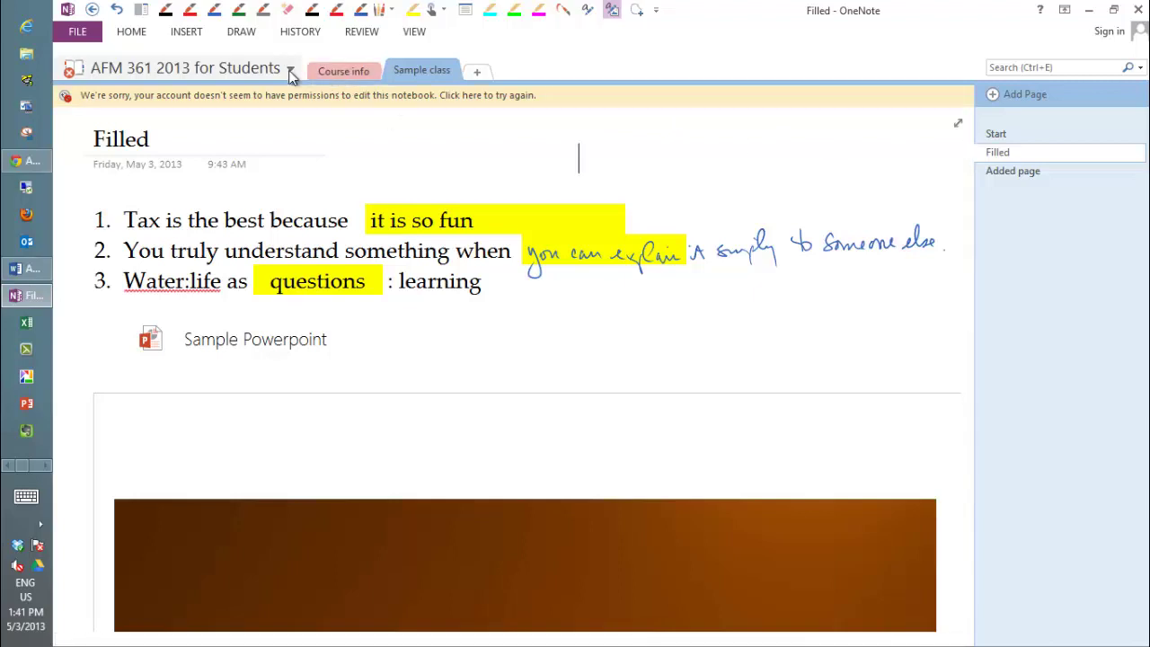
left_click(290, 70)
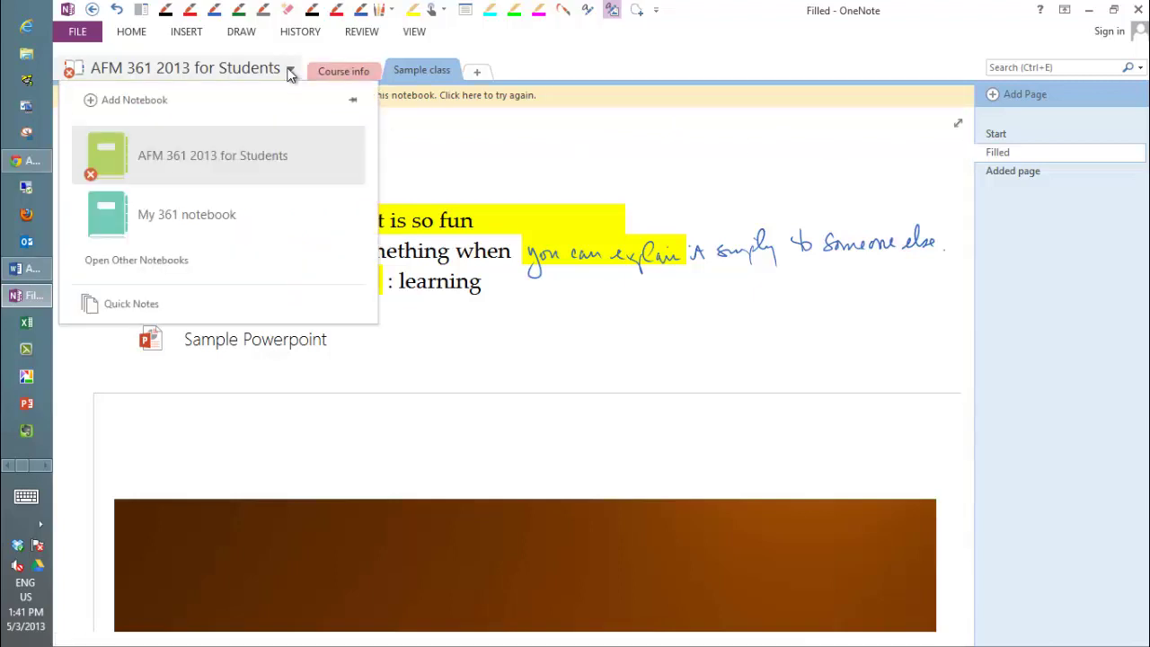
left_click(290, 70)
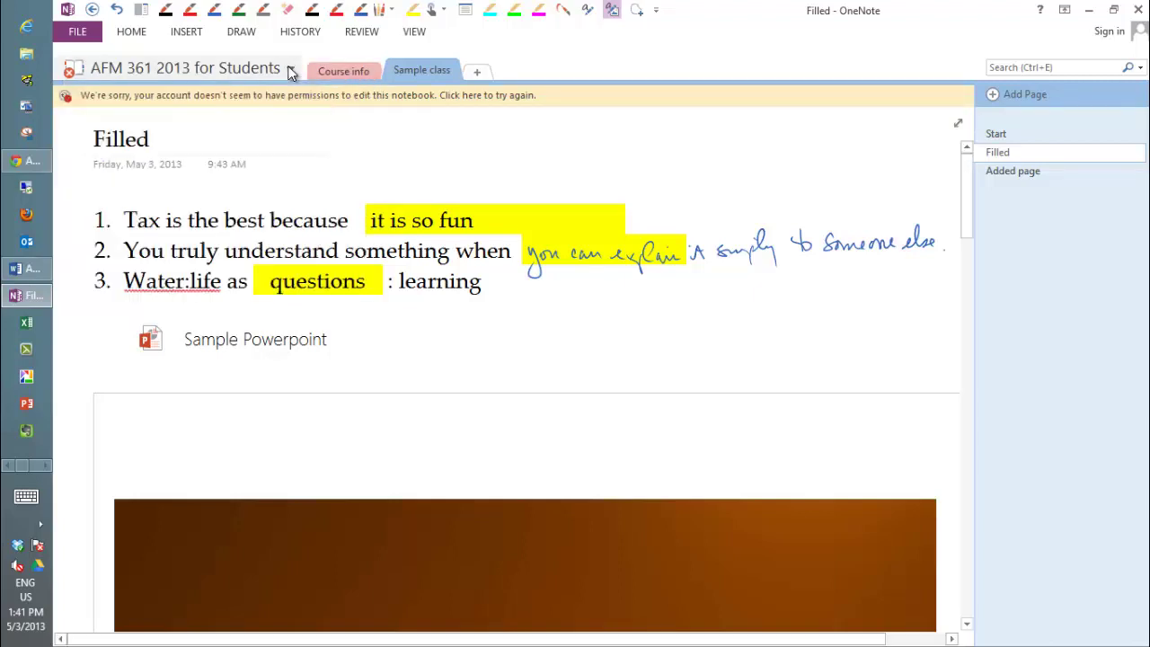
- View the Filled page in My 361 notebook, and return to the AFM 361 2013 for Students notebook to compare
left_click(291, 70)
left_click(303, 218)
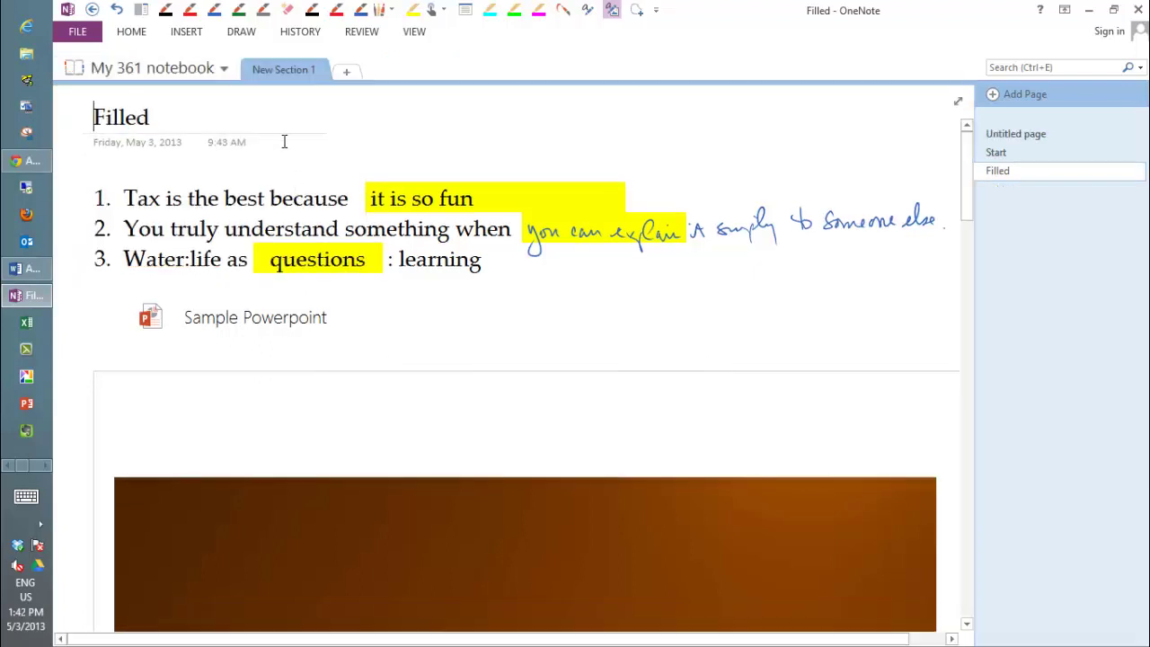
left_click(224, 69)
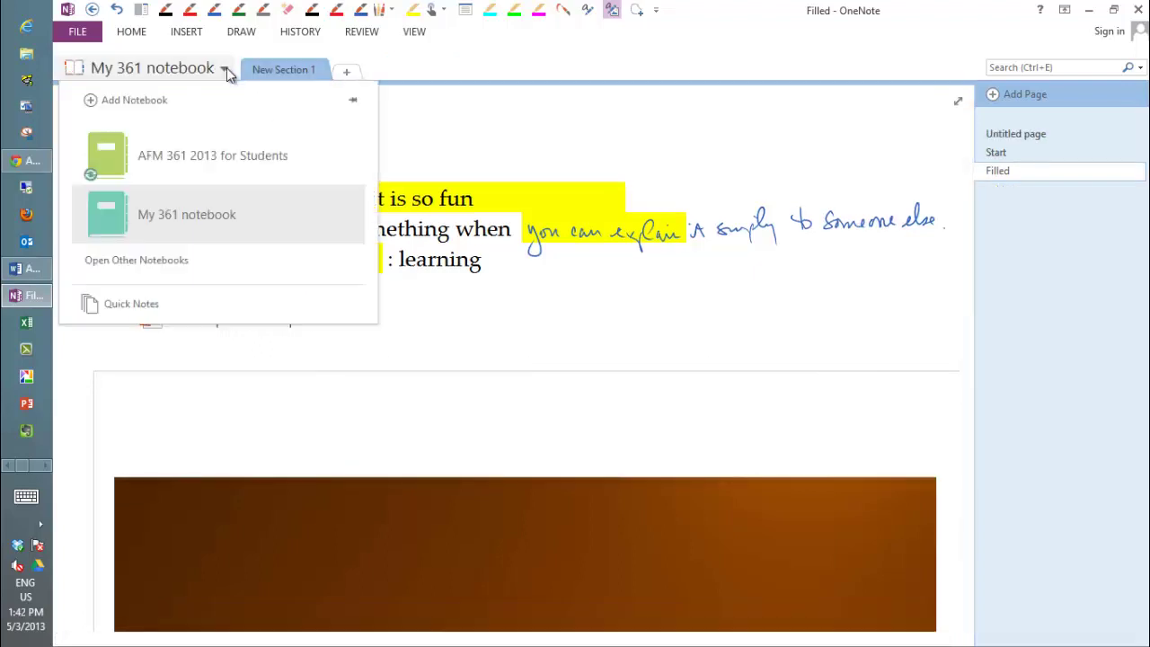
left_click(245, 144)
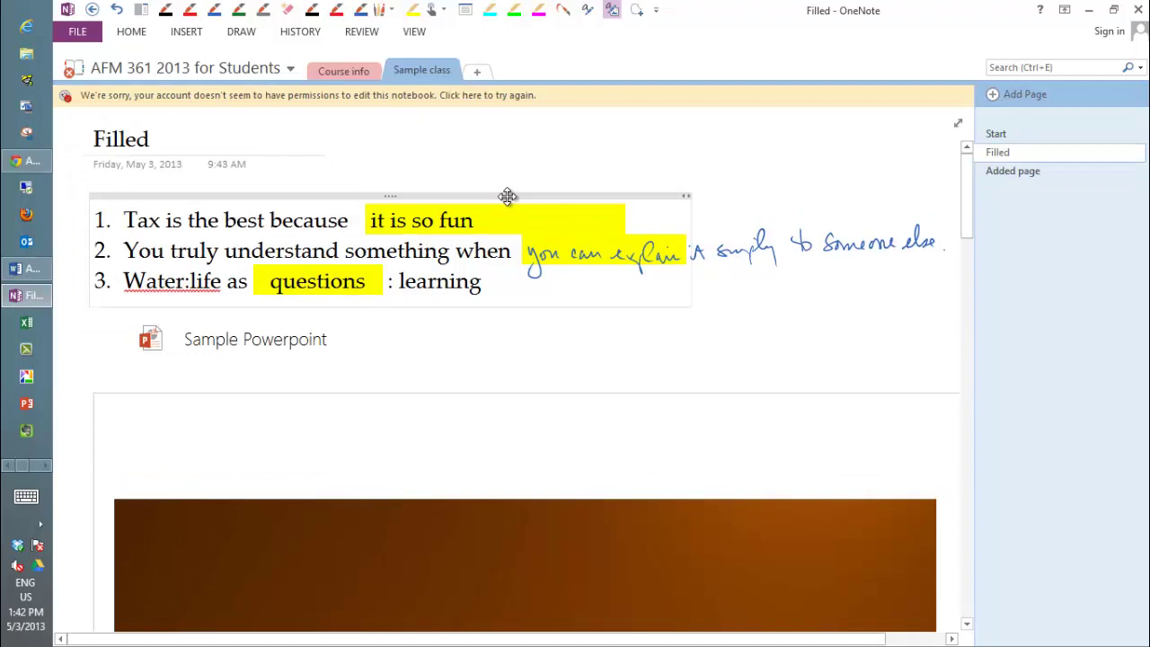